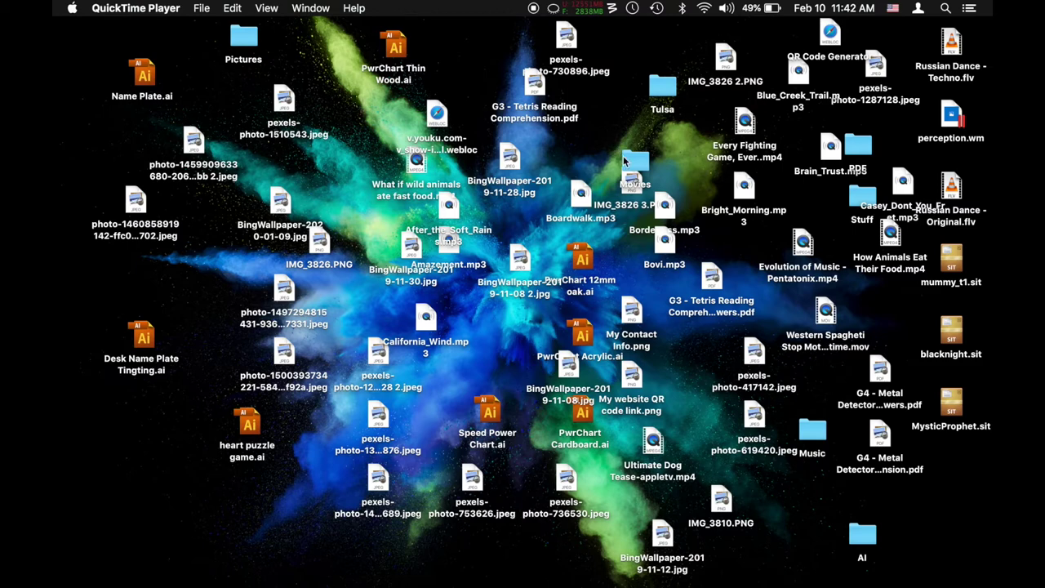
Step: Reposition Movies, PwrChart Acrylic.ai, a BingWallpaper image and Bovi.mp3 on the desktop
left_click_drag(630, 161, 619, 117)
left_click_drag(582, 335, 530, 322)
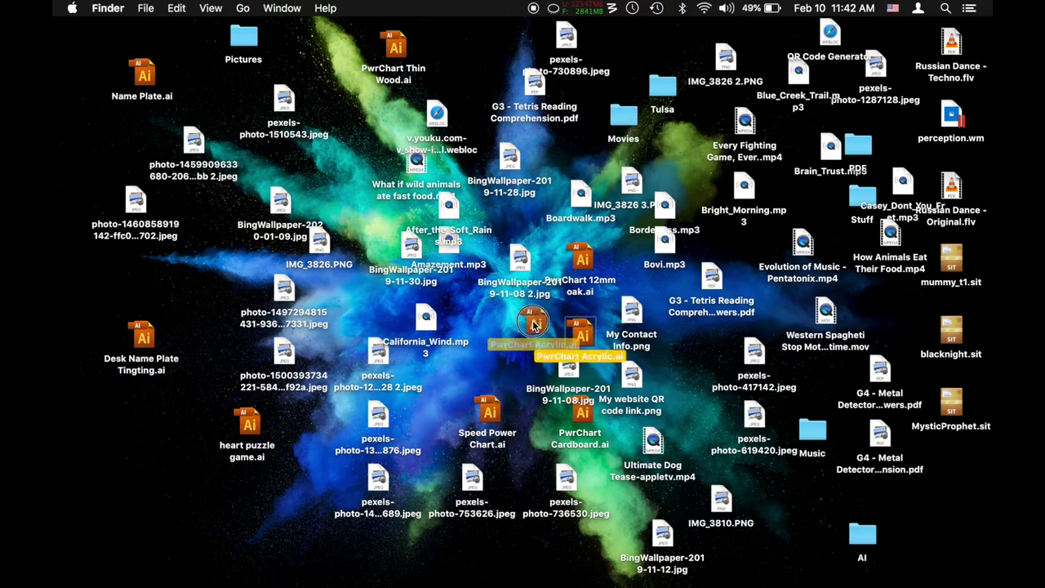
left_click_drag(569, 369, 646, 263)
left_click(657, 245)
left_click_drag(401, 249, 381, 251)
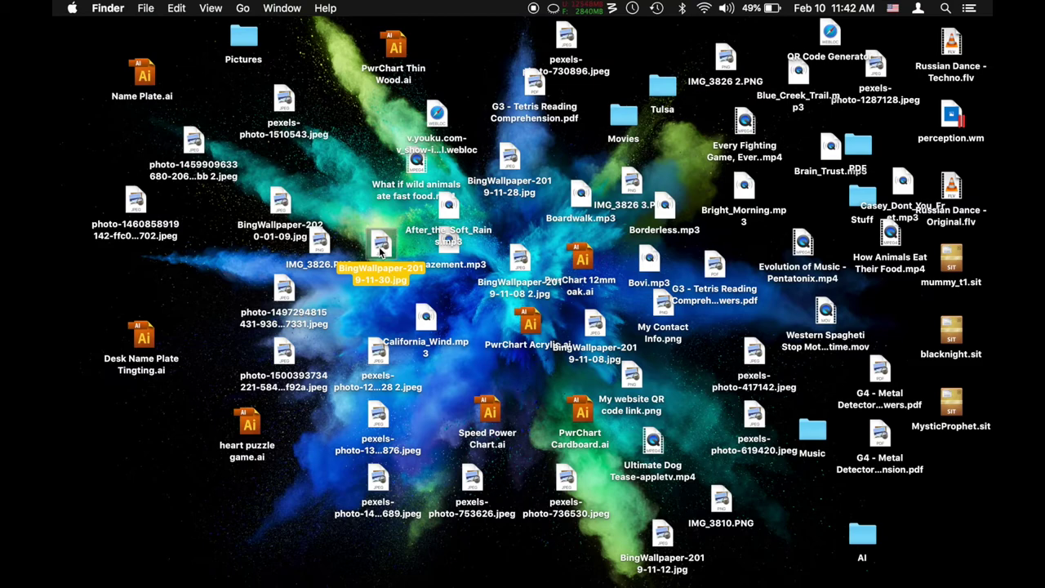
left_click(280, 204)
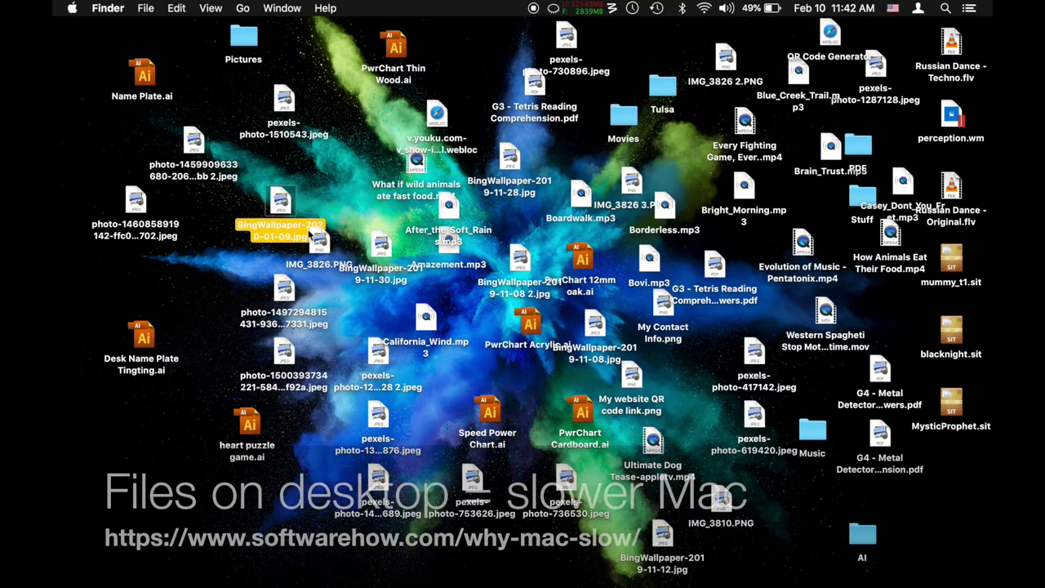
left_click(323, 254)
left_click_drag(324, 253, 322, 254)
left_click_drag(283, 288, 252, 284)
left_click(347, 178)
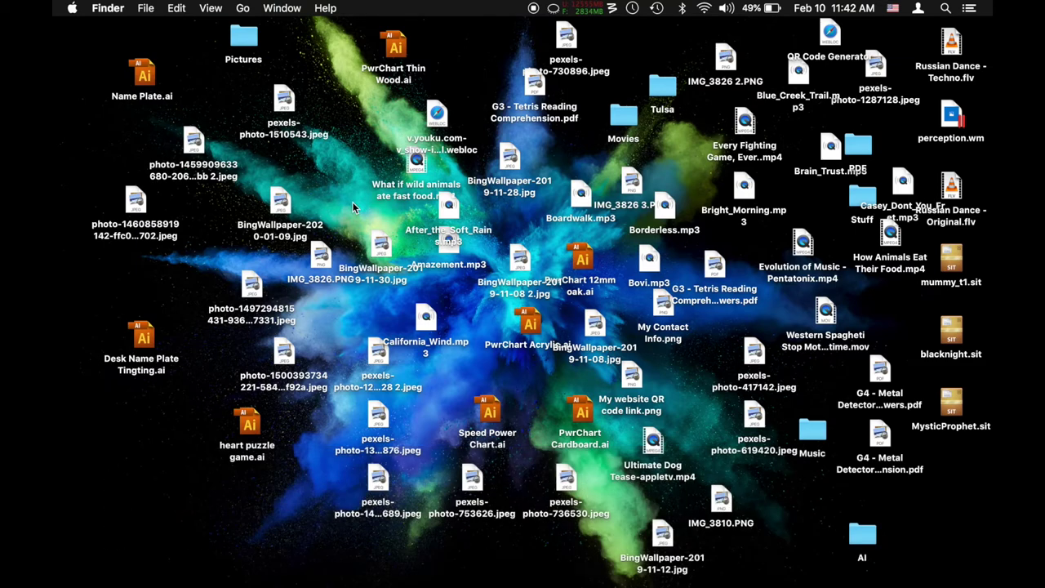
left_click(382, 234)
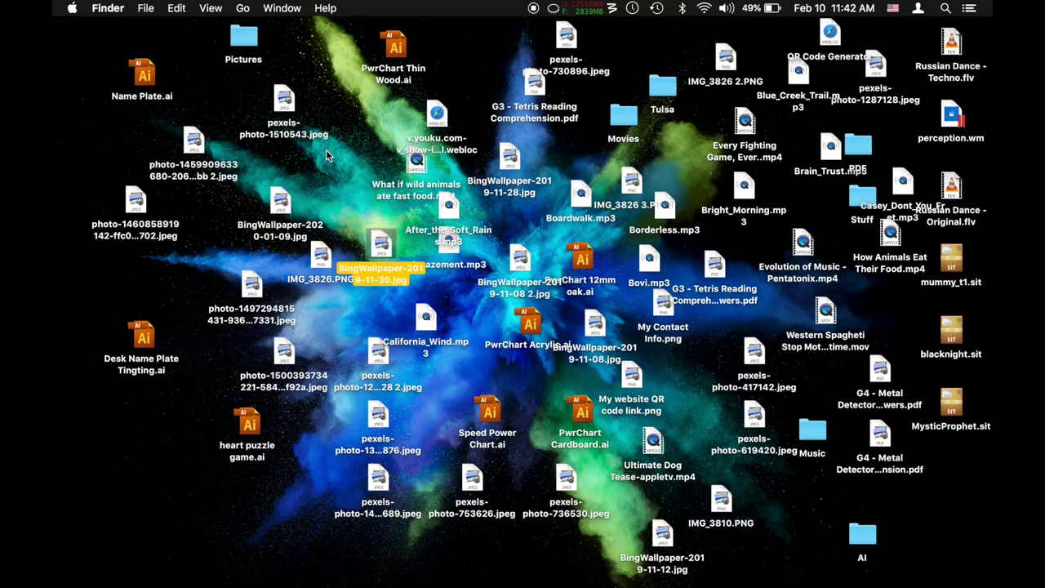
left_click(107, 9)
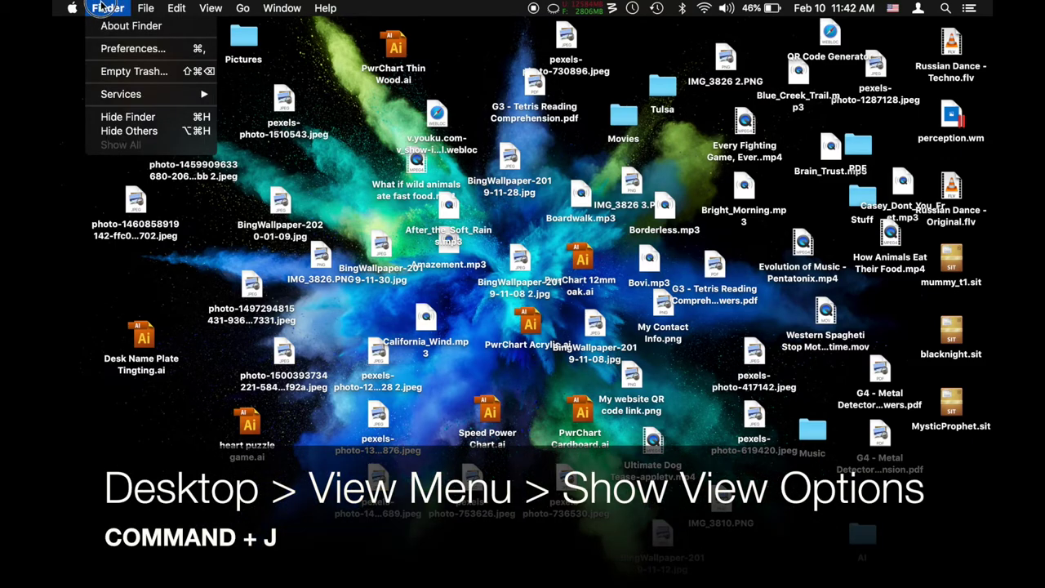
Step: Open Desktop view options (40 × 40 icons, text 12, no sorting) and move the panel aside
mouse_move(209, 7)
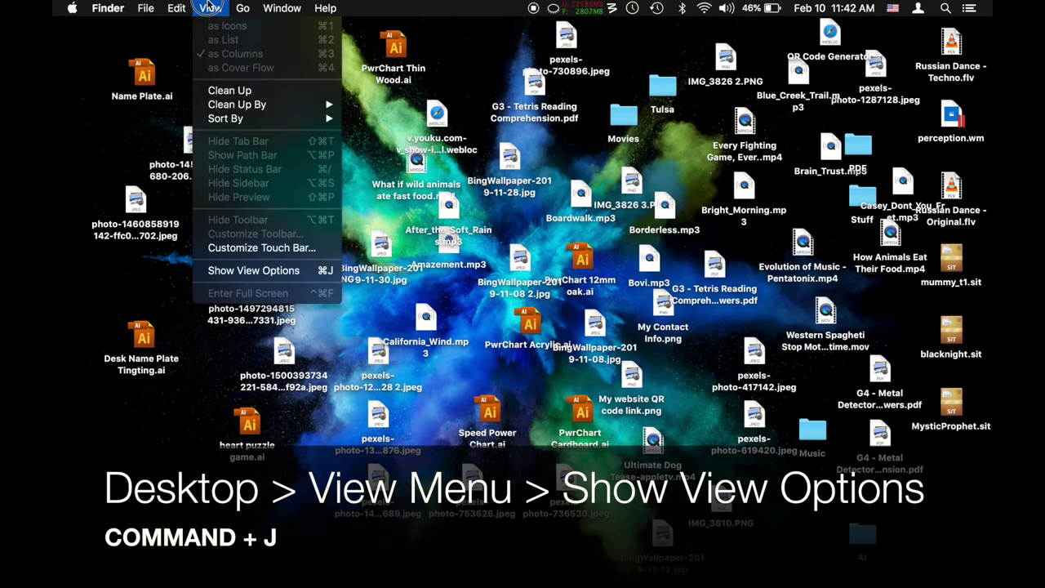
left_click(262, 278)
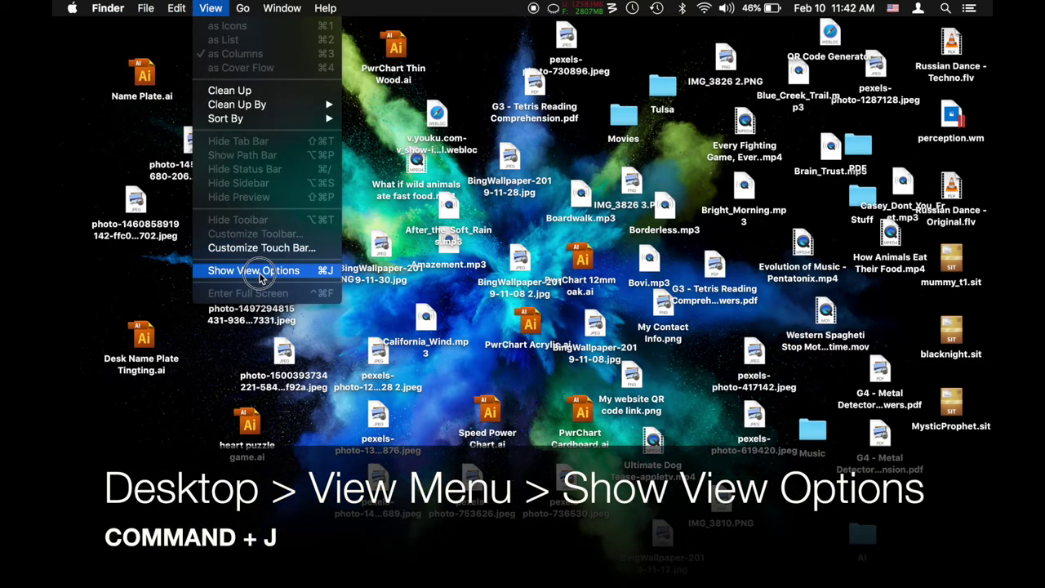
left_click(322, 278)
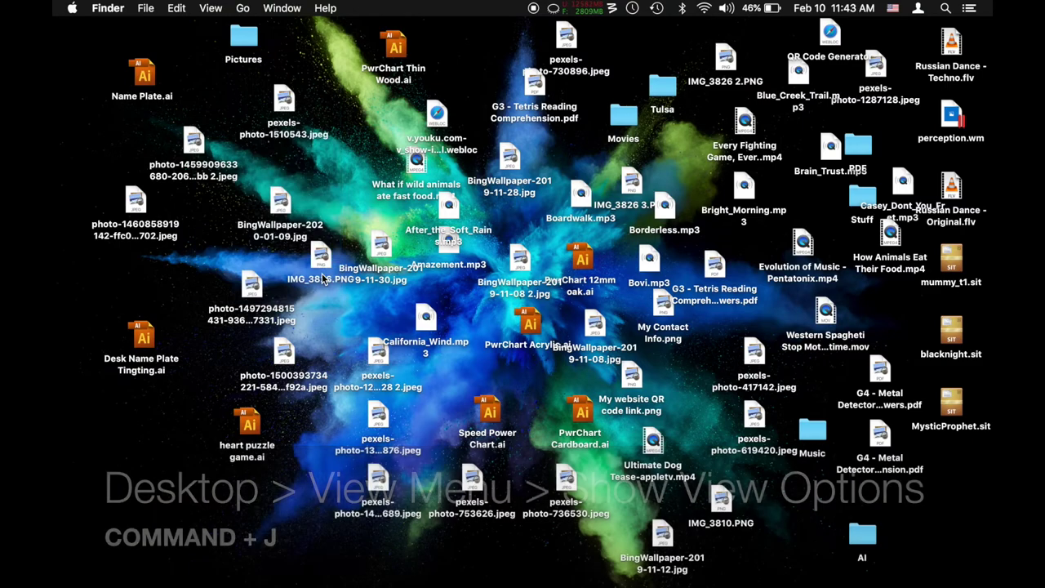
left_click_drag(369, 121, 392, 101)
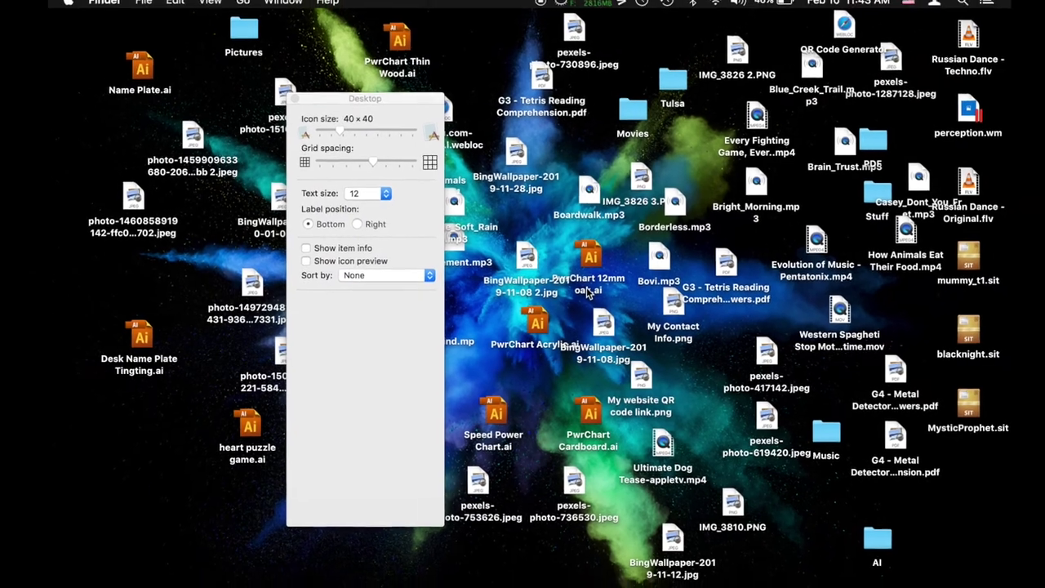
left_click(397, 276)
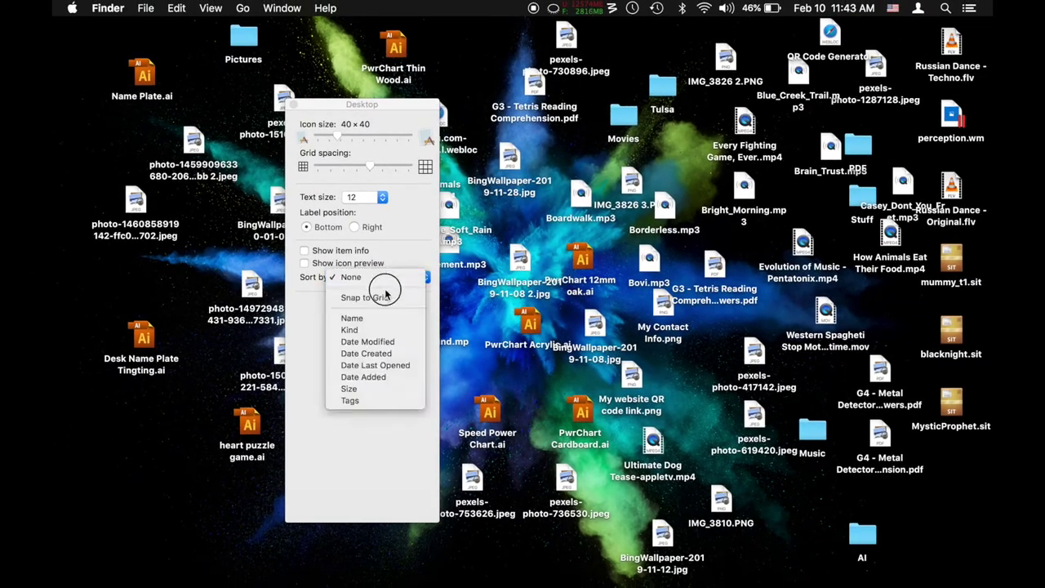
Step: Turn on Snap to Grid and put BingWallpaper-2019-11-08 2.jpg and Boardwalk.mp3 in top-right slots
left_click(387, 299)
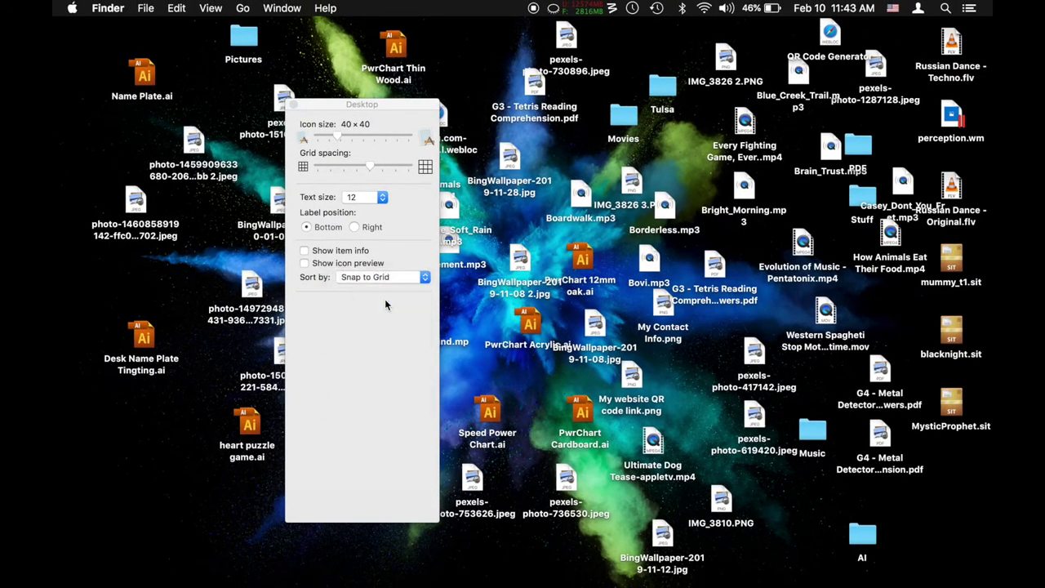
left_click_drag(519, 260, 614, 218)
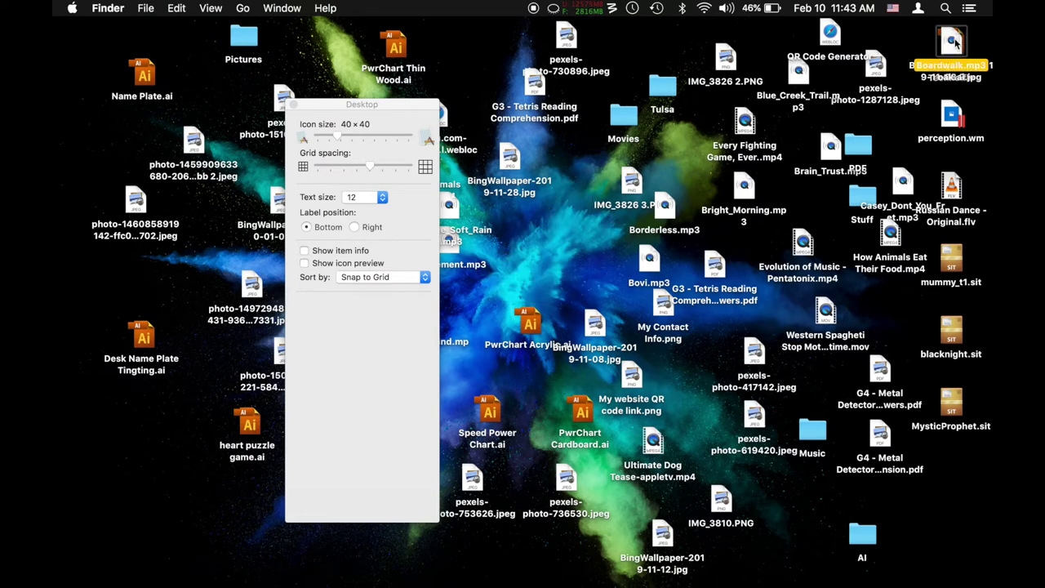
left_click_drag(957, 45, 948, 49)
left_click(378, 277)
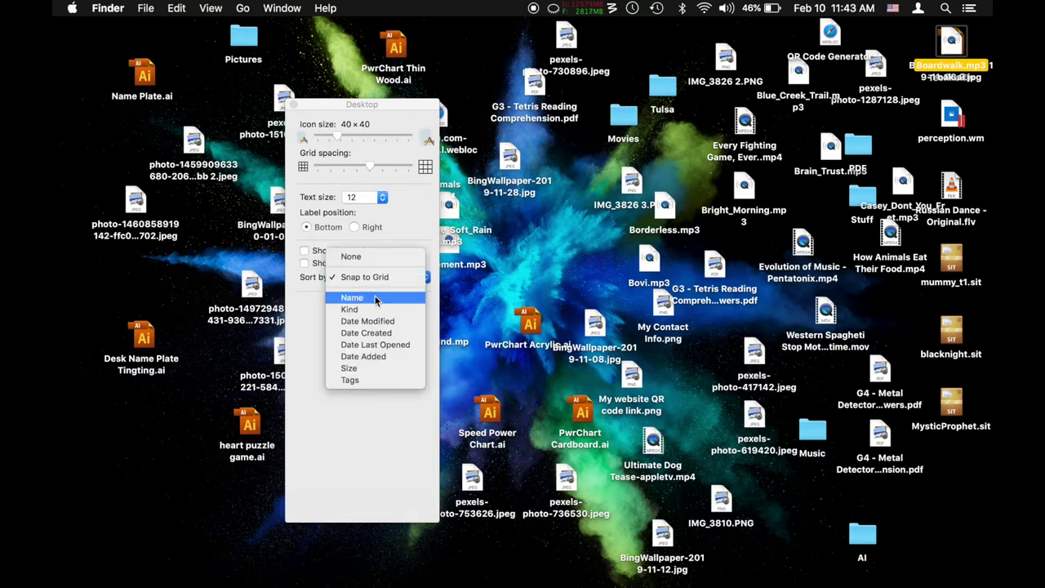
Step: Sort the desktop icons by Name, then switch the sorting to Kind
left_click(376, 299)
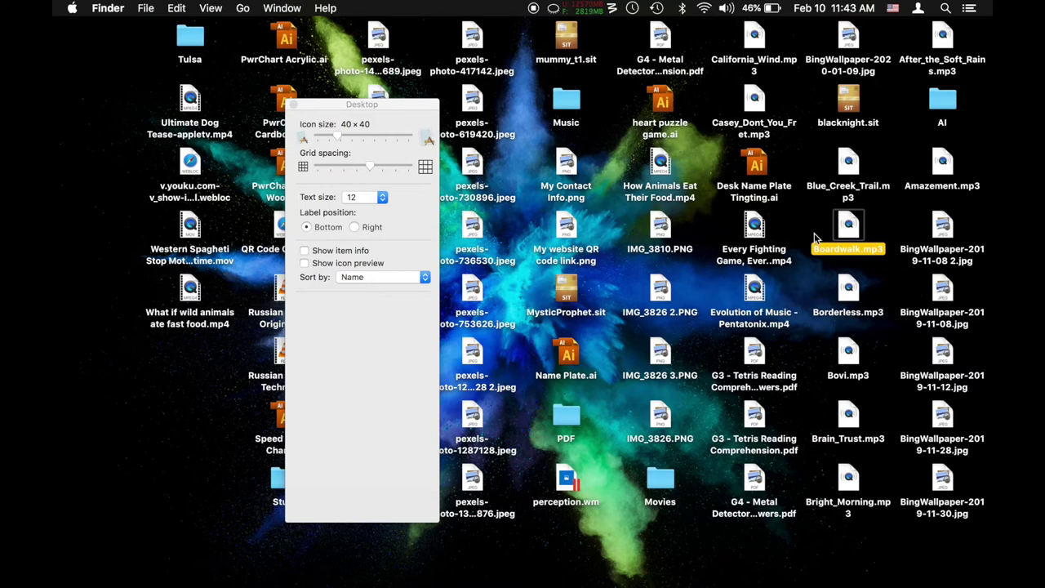
left_click(946, 41)
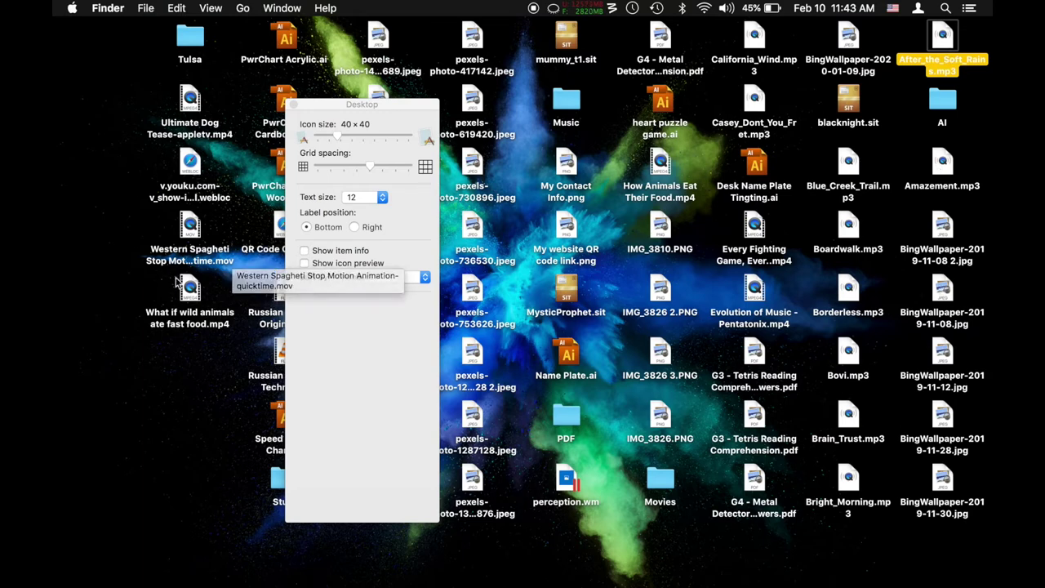
left_click(189, 289)
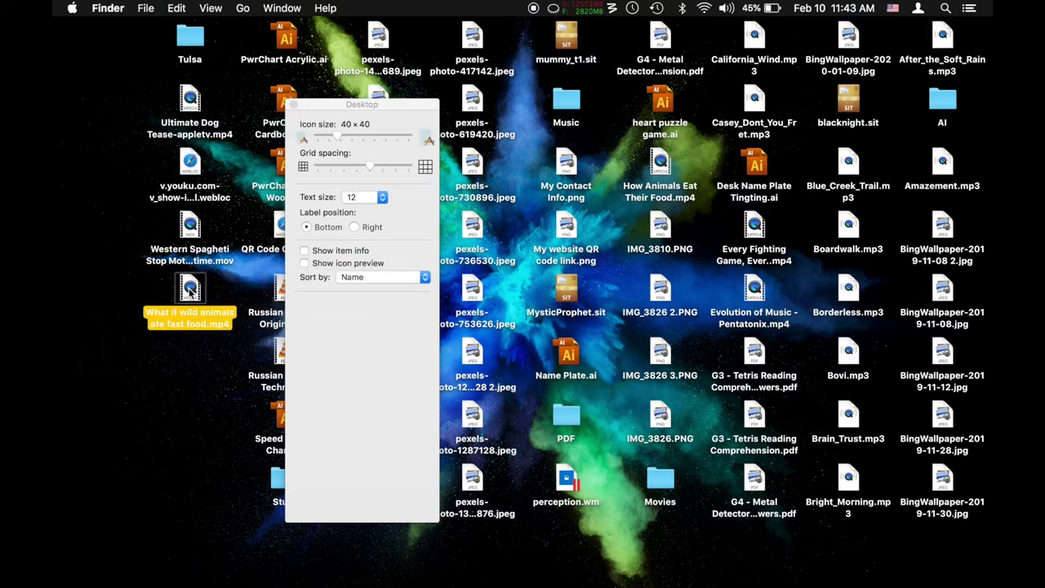
left_click(359, 277)
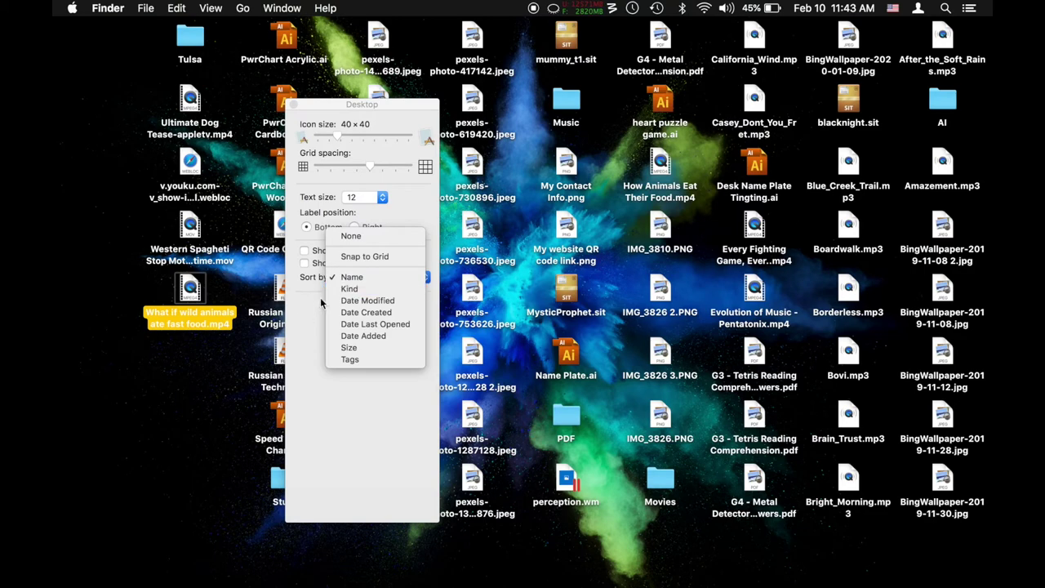
left_click(360, 291)
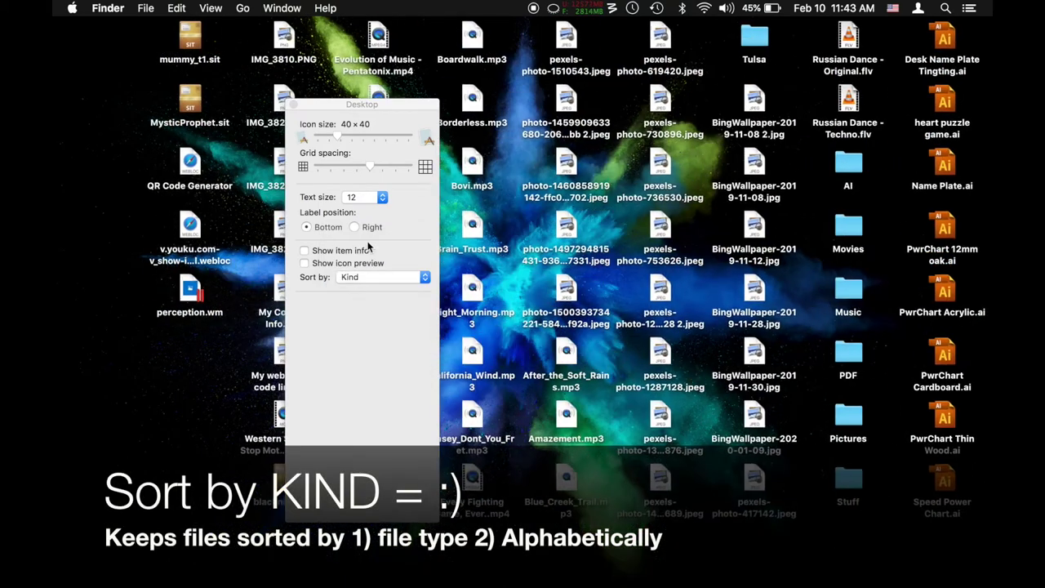
left_click_drag(391, 108, 255, 102)
left_click_drag(984, 36, 927, 480)
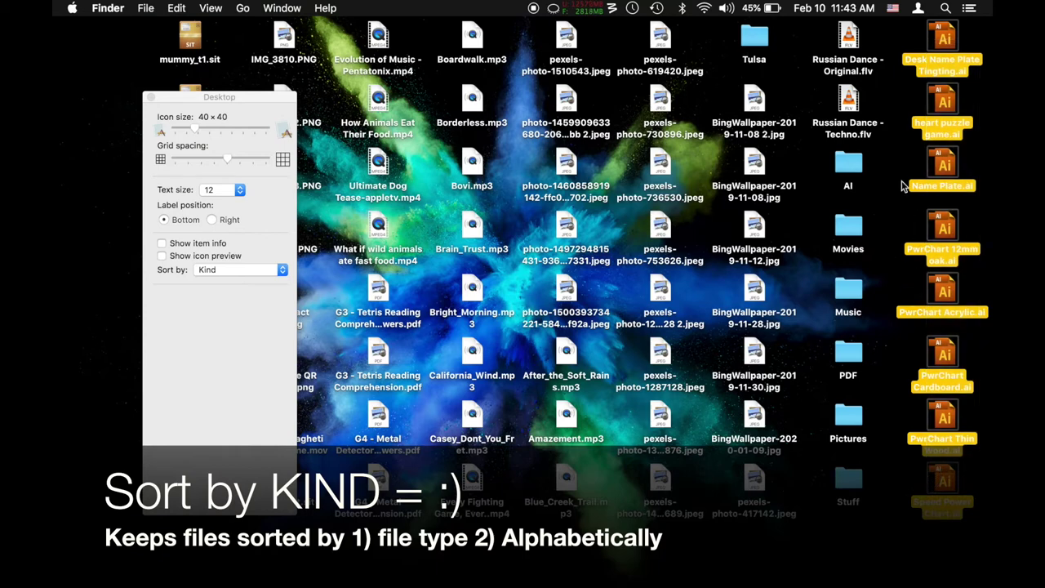
left_click_drag(887, 155, 654, 99)
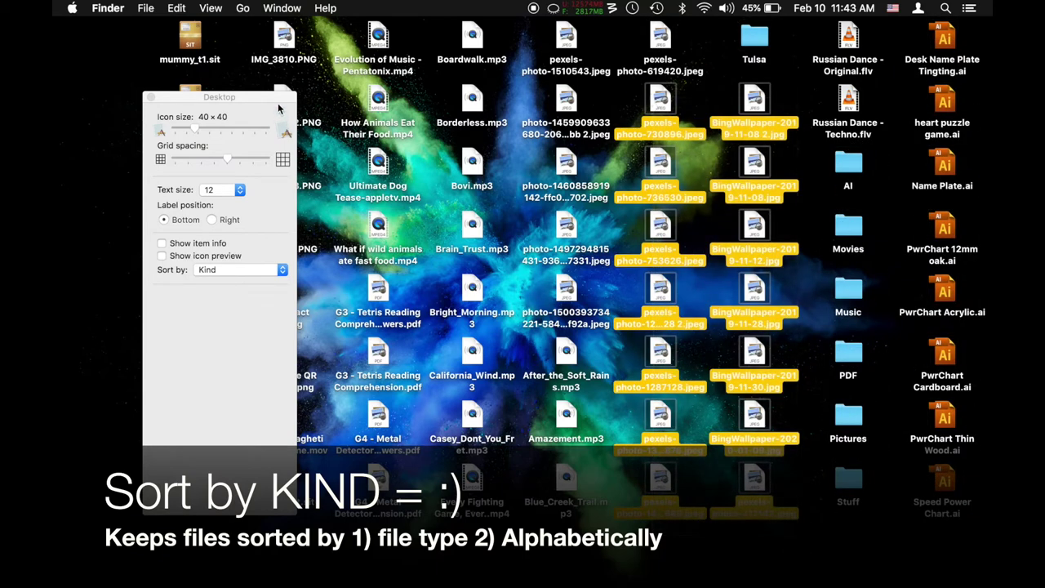
left_click_drag(280, 106, 654, 71)
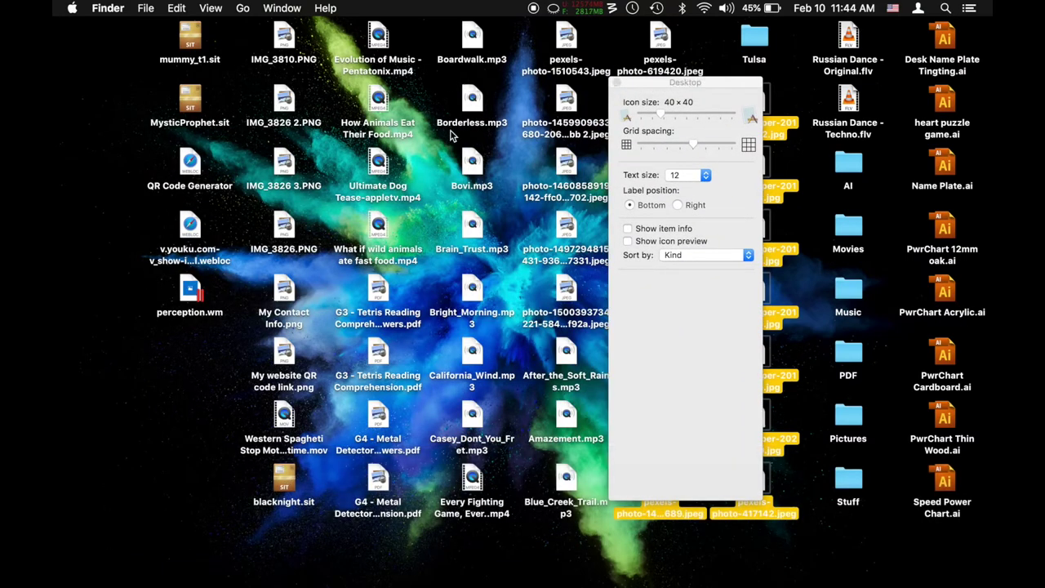
left_click_drag(502, 24, 459, 490)
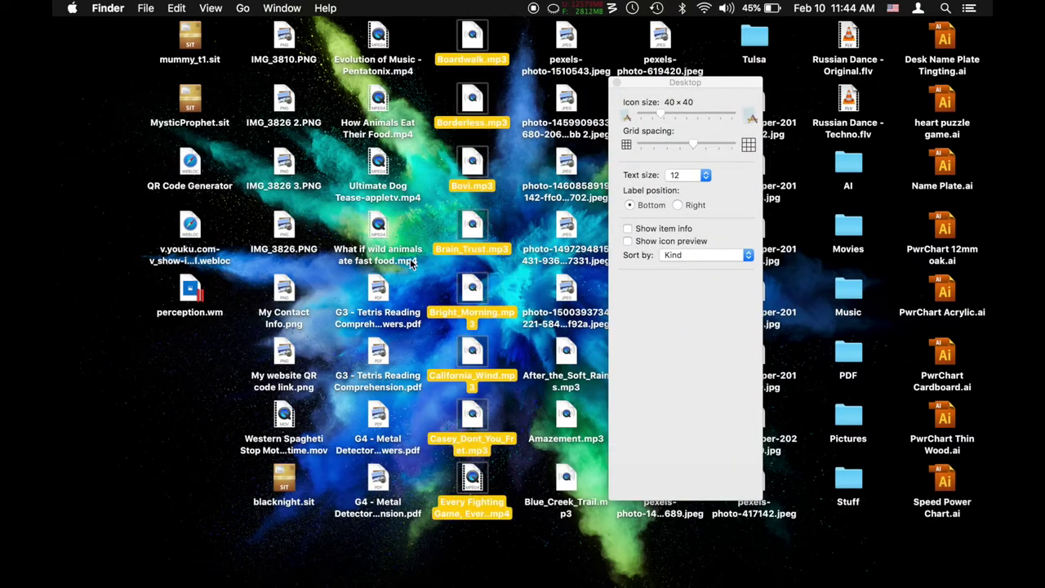
left_click_drag(424, 266, 359, 41)
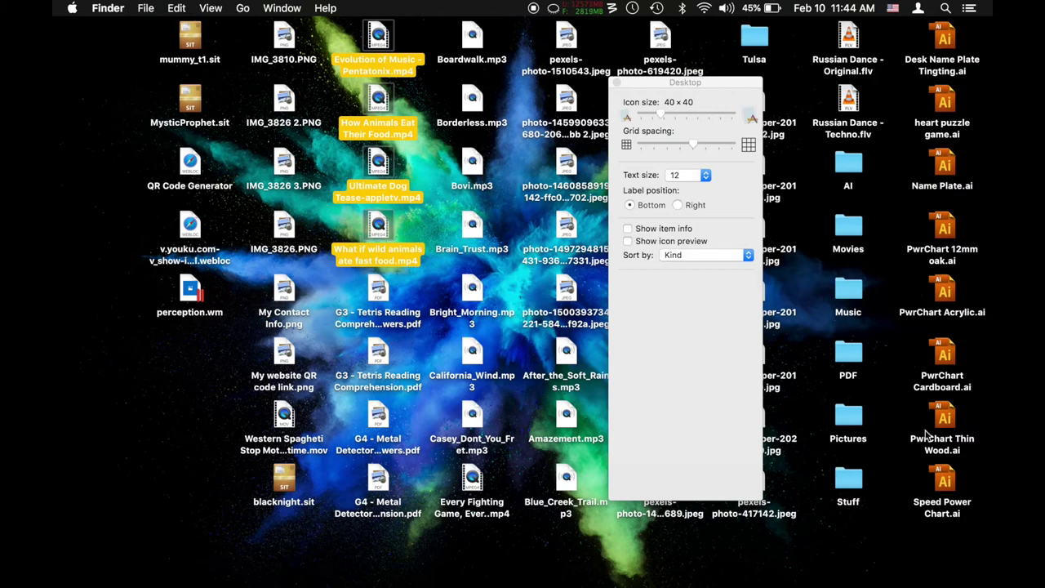
left_click(693, 257)
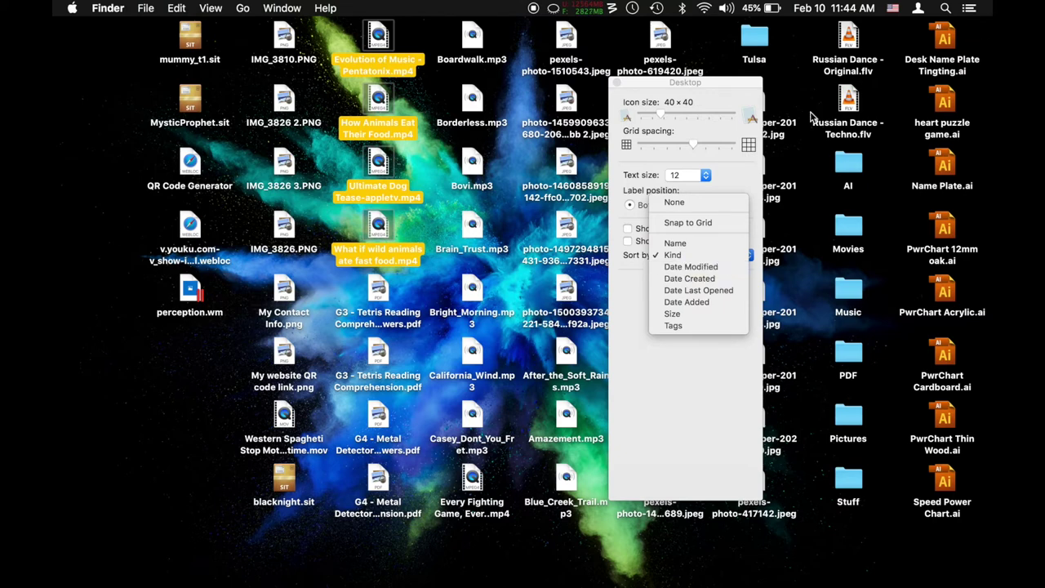
left_click(670, 405)
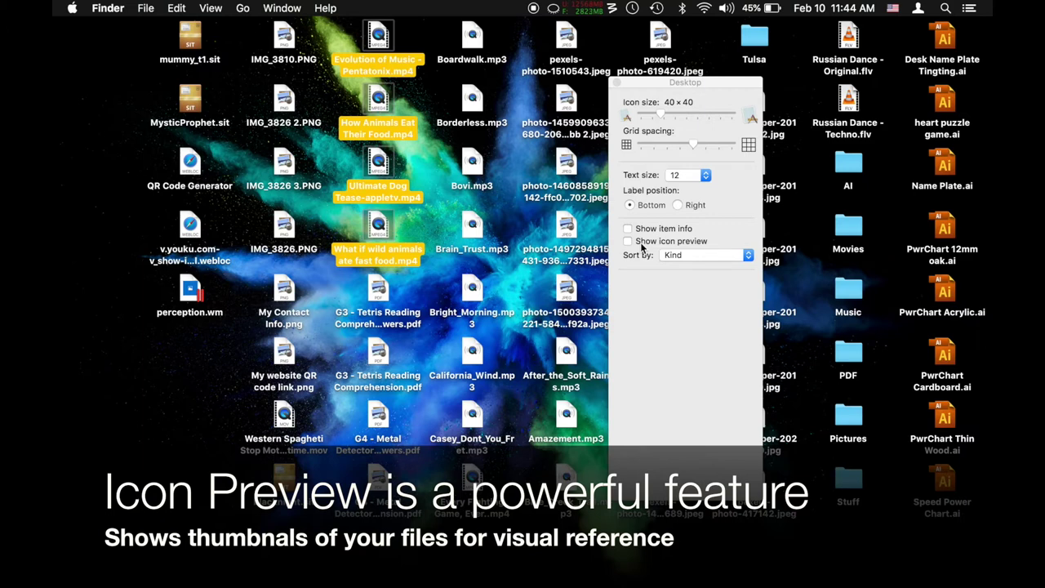
Step: Turn on Show icon preview so desktop icons show file thumbnails
left_click(628, 241)
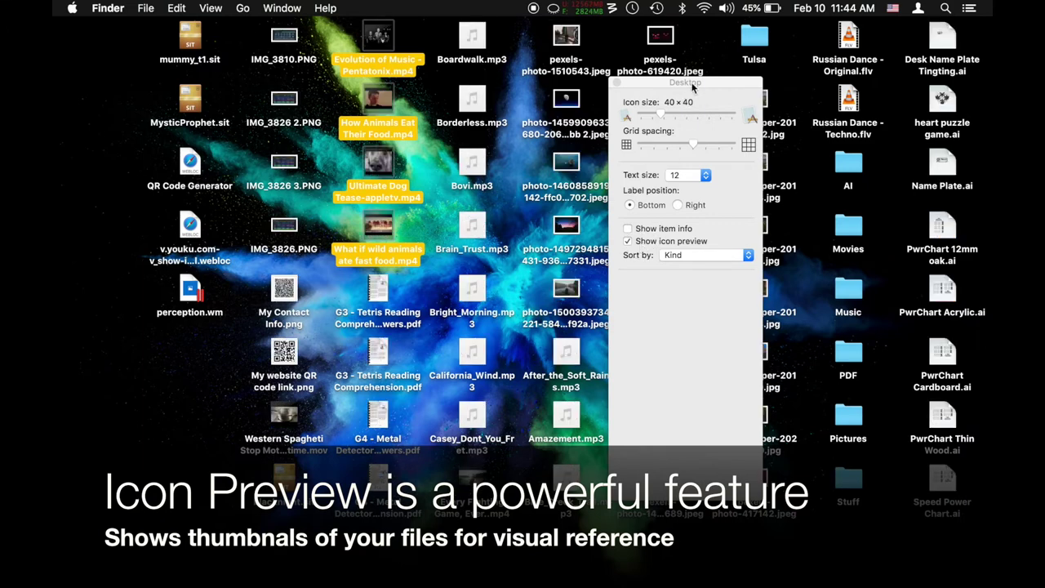
left_click_drag(694, 85, 190, 186)
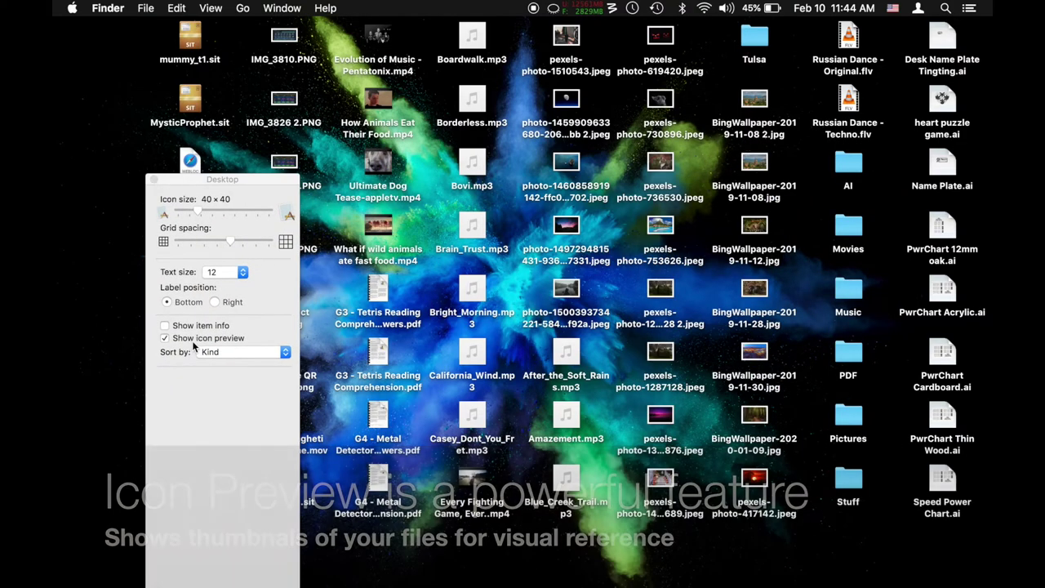
left_click(193, 338)
left_click(194, 340)
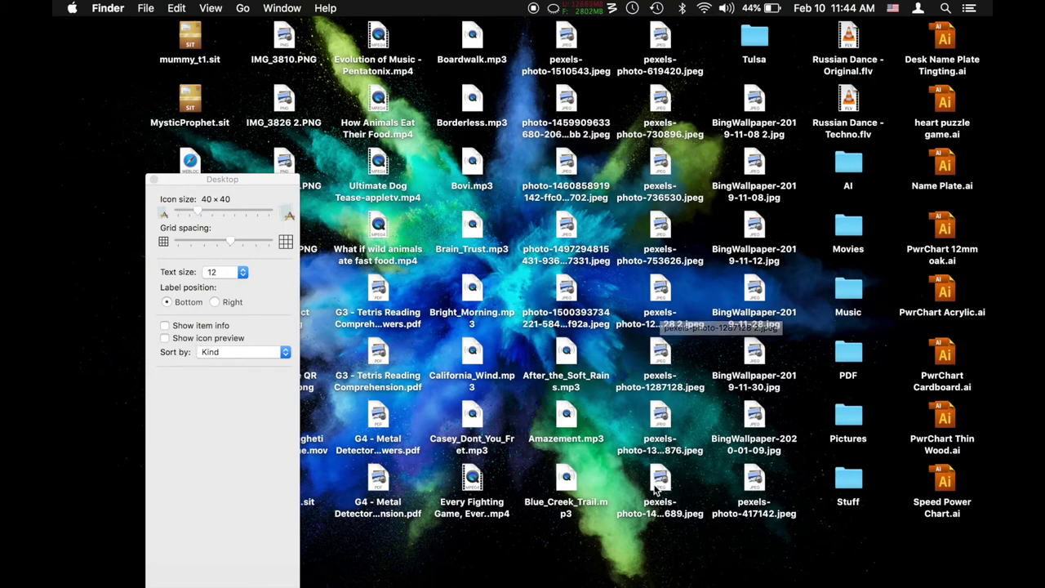
left_click(210, 340)
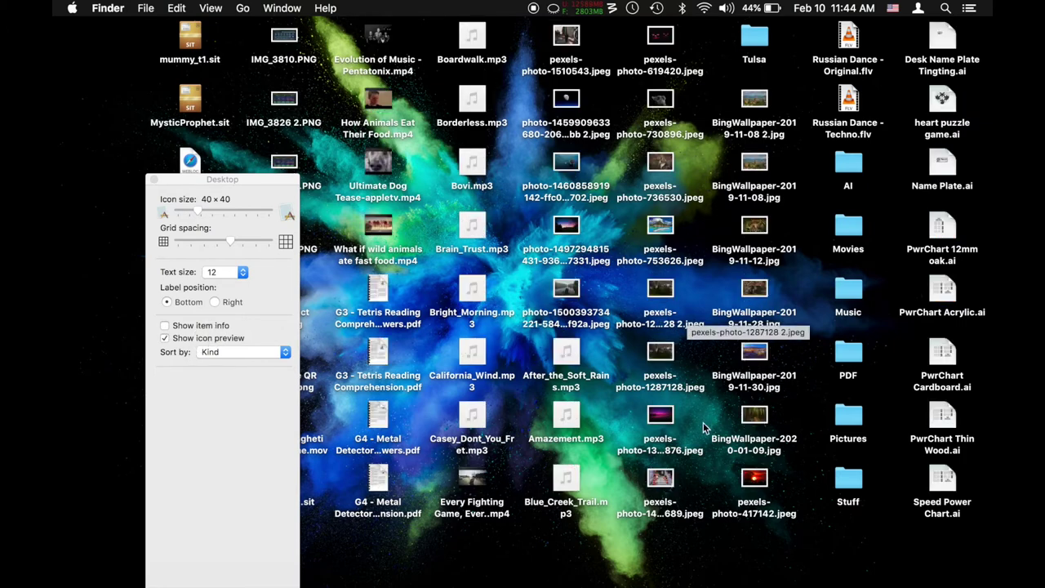
Step: Quick Look the pumpkin photo, the turkey wallpaper and How Animals Eat Their Food.mp4
left_click(756, 482)
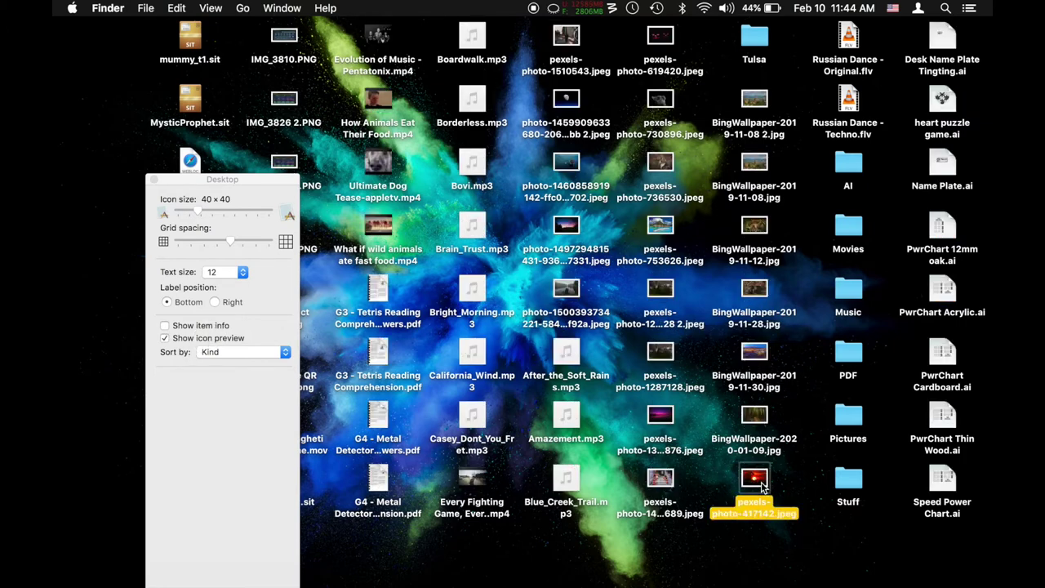
left_click(660, 38)
key("space")
key("space")
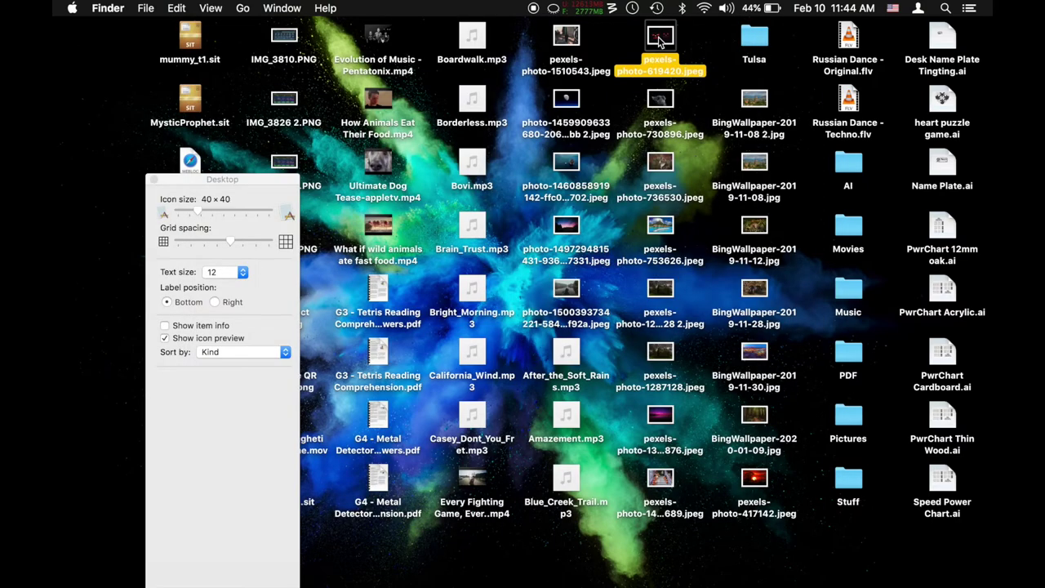
left_click(750, 296)
key("space")
key("space")
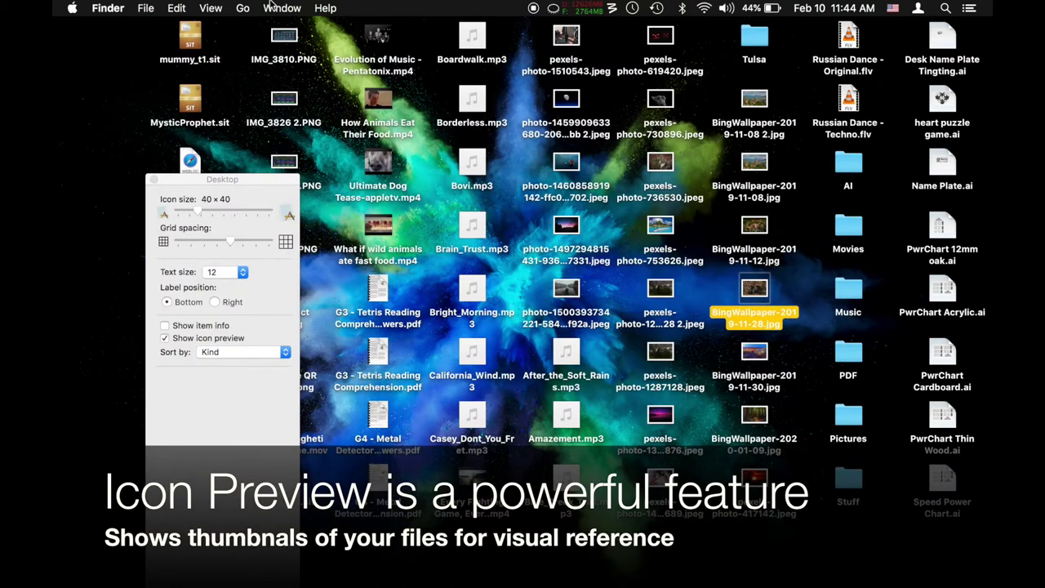
left_click(378, 102)
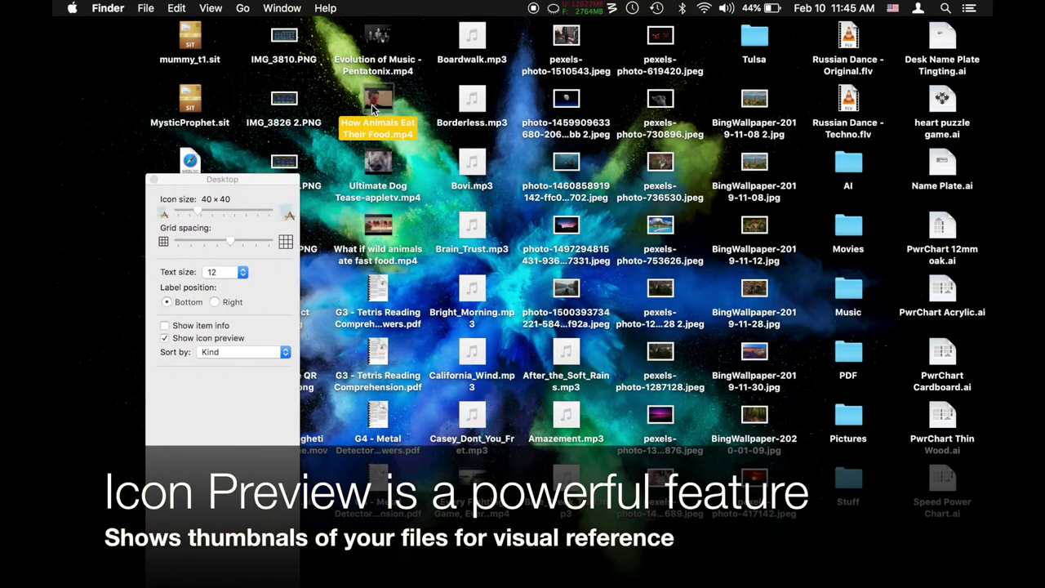
key("space")
key("space")
left_click(166, 326)
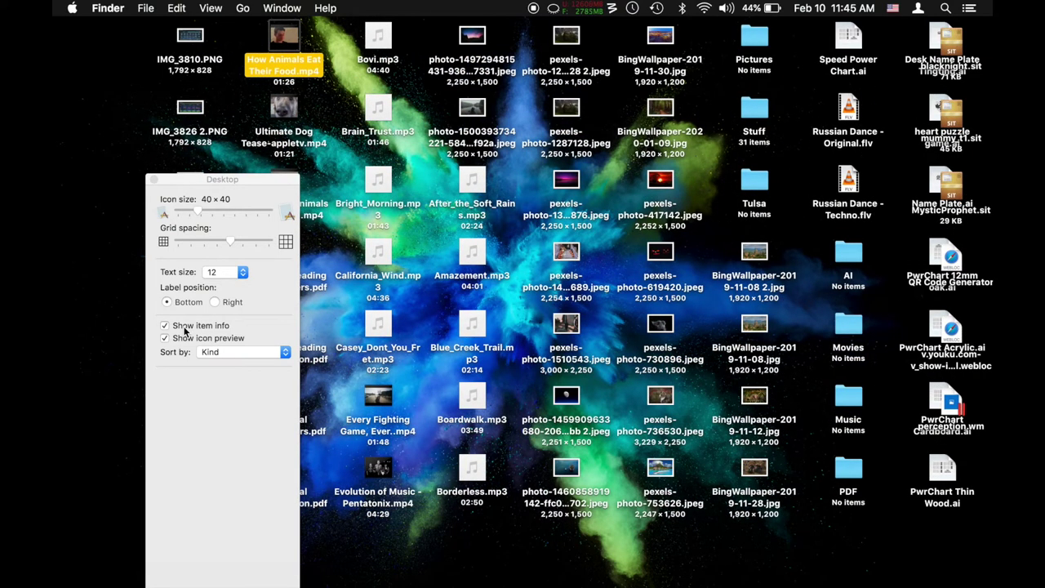
Step: Check the new info lines: photo dimensions, Stuff's item count, MysticProphet.sit size, song and video durations
left_click(577, 73)
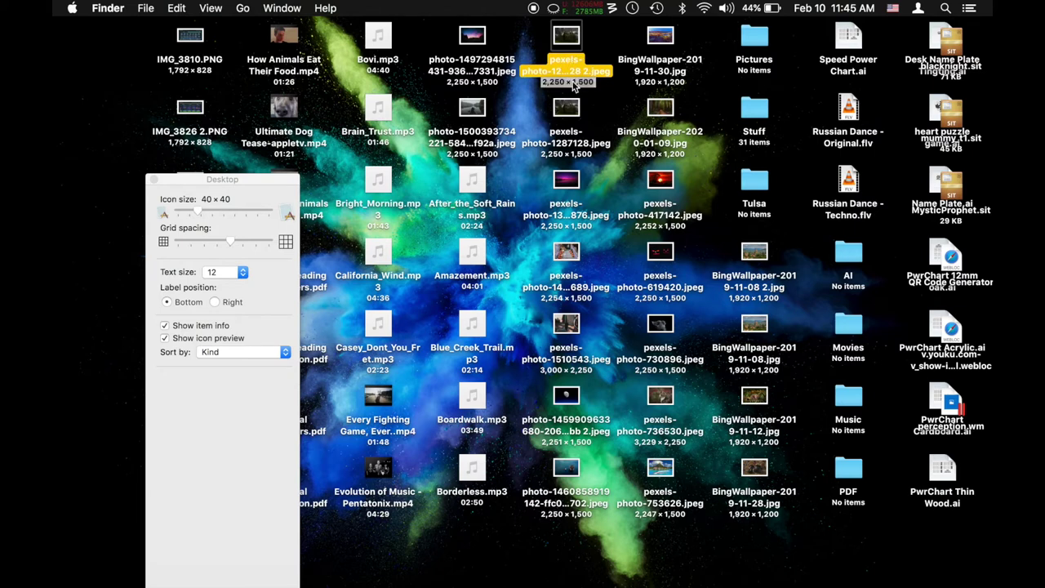
left_click(743, 151)
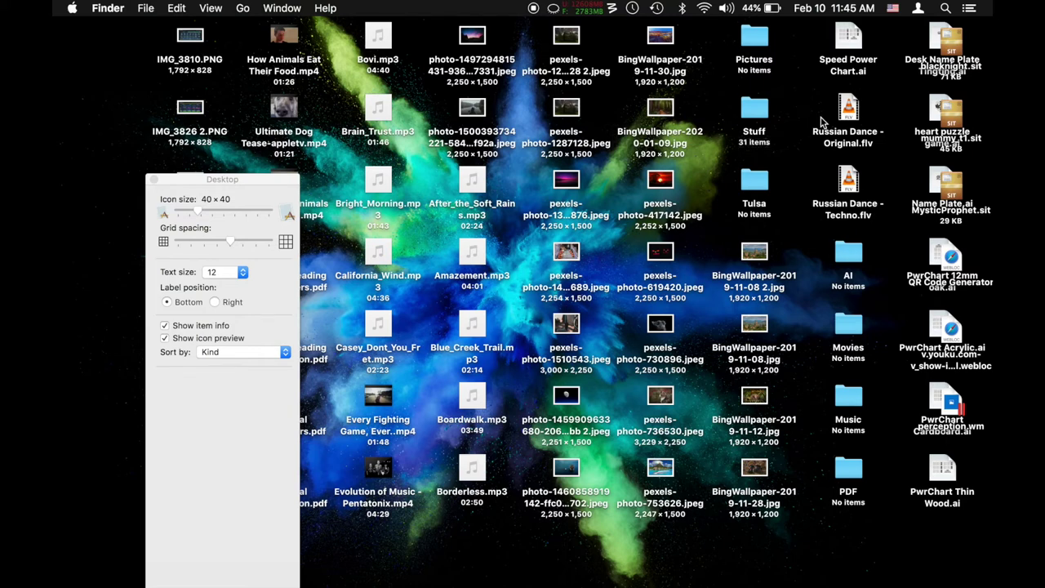
left_click(946, 222)
left_click(381, 230)
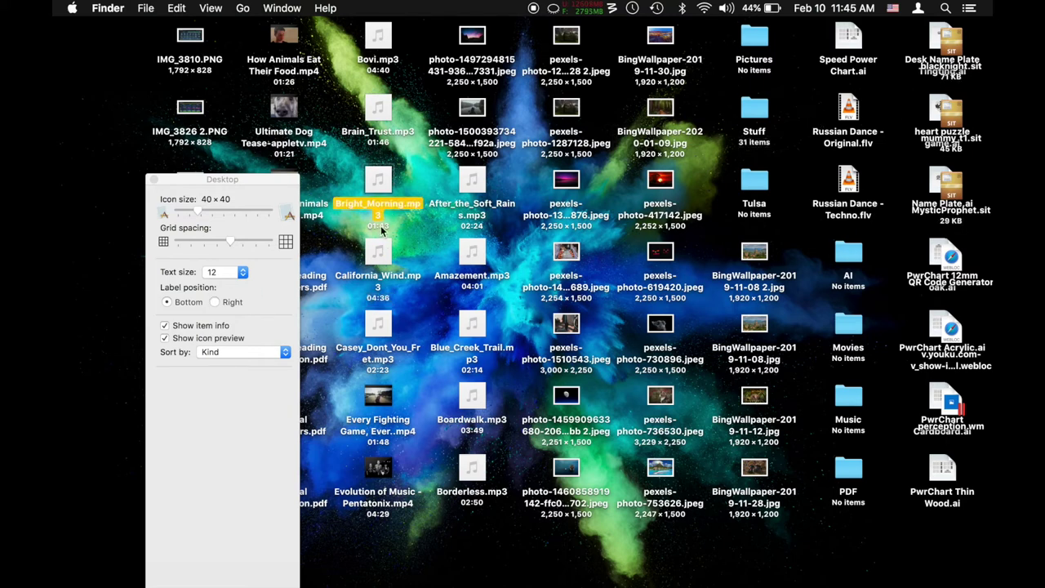
left_click(295, 155)
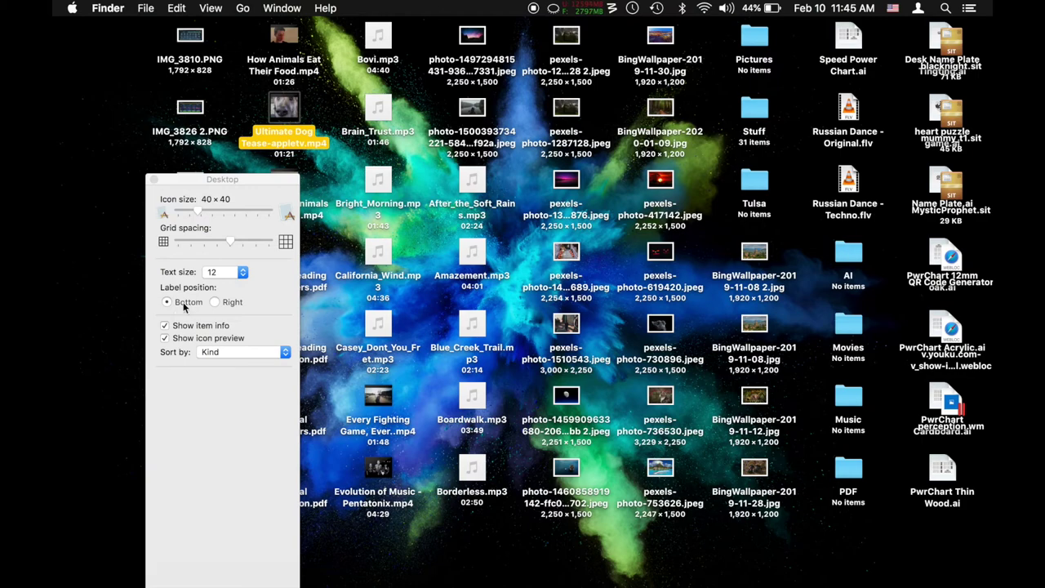
left_click(226, 304)
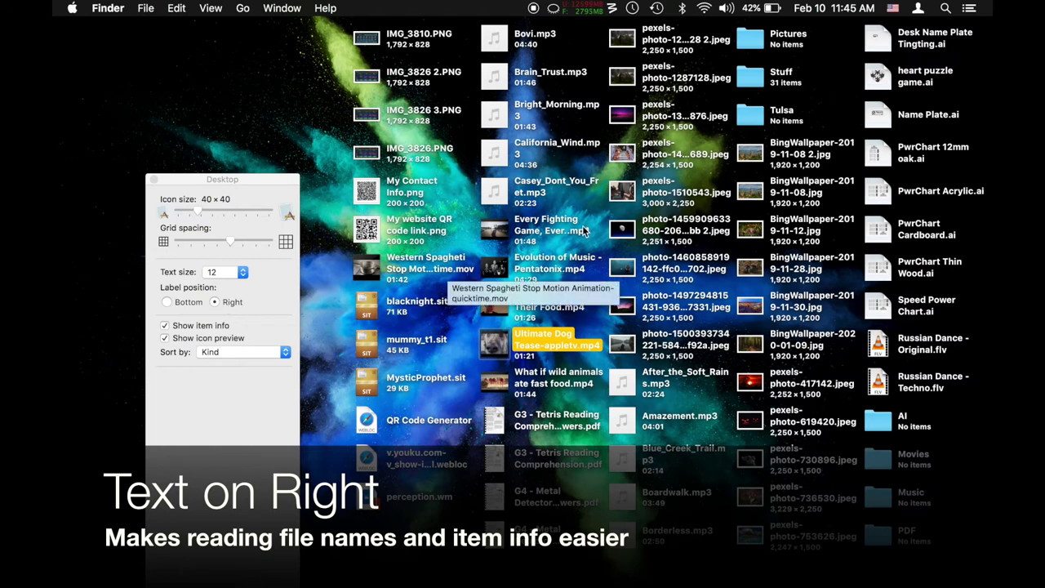
Step: With labels on the right, marquee-select and deselect the BingWallpaper/pexels column and eight .ai files
left_click(789, 173)
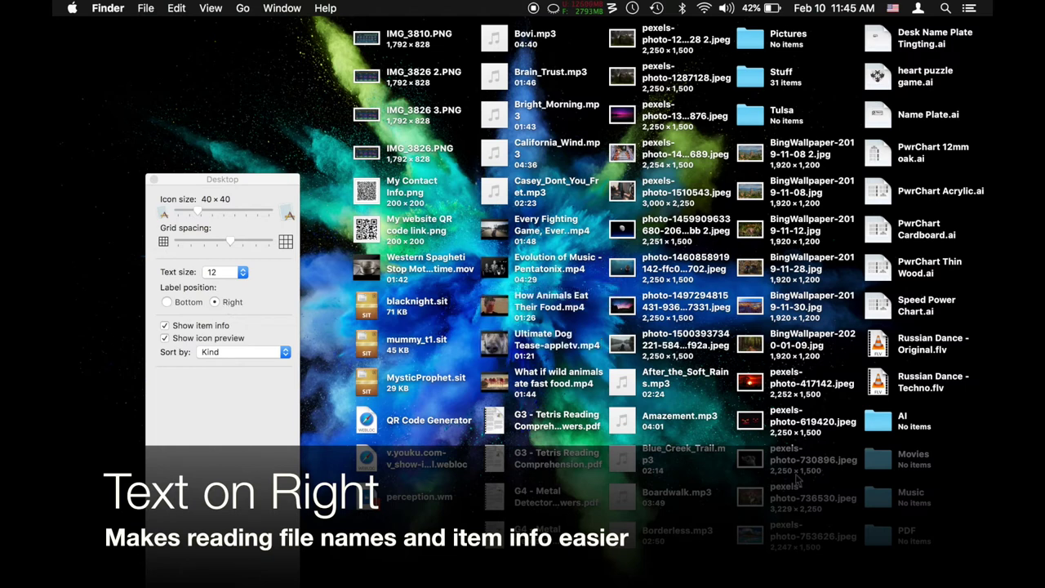
left_click_drag(833, 133, 849, 499)
left_click_drag(844, 409, 786, 123)
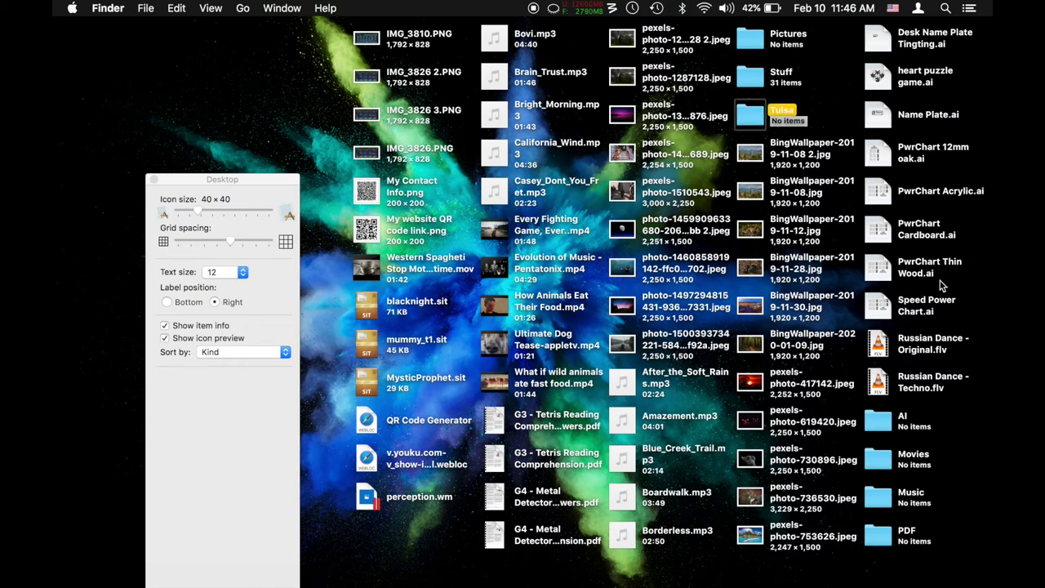
left_click_drag(957, 315, 870, 53)
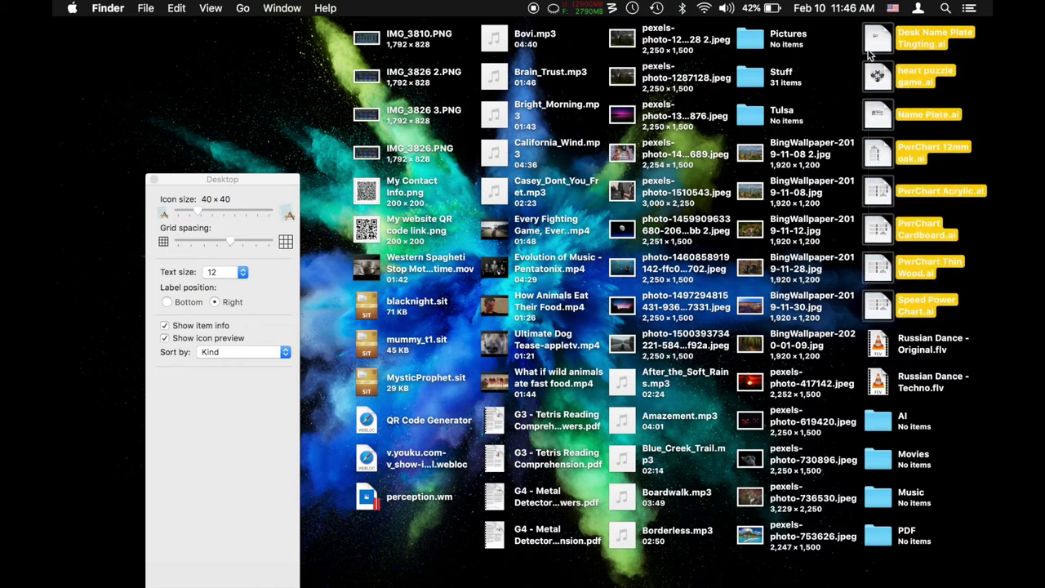
left_click(969, 209)
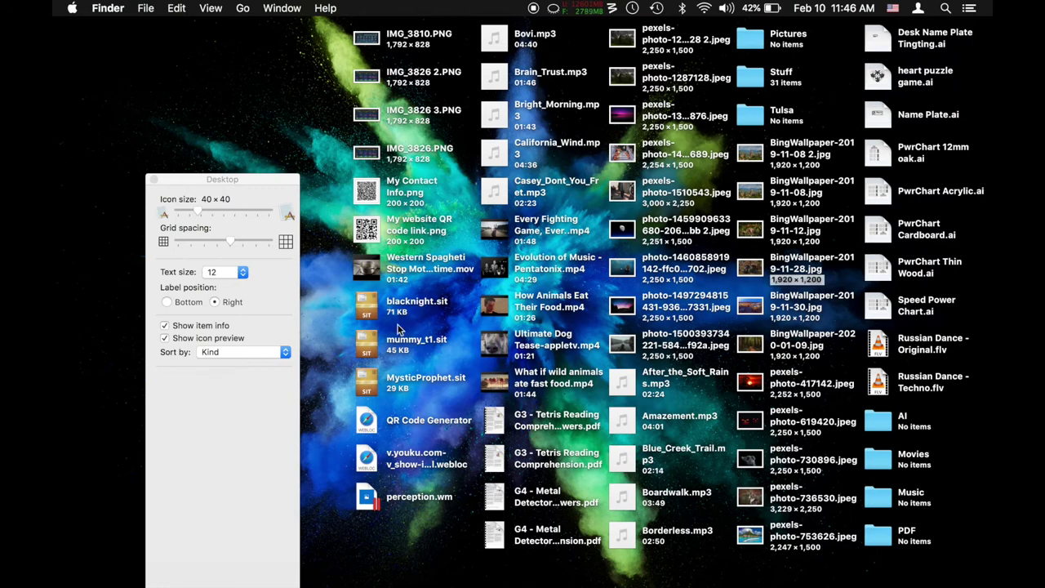
left_click(242, 272)
Step: Try label text sizes 16 and 10, then return to 12
left_click(228, 315)
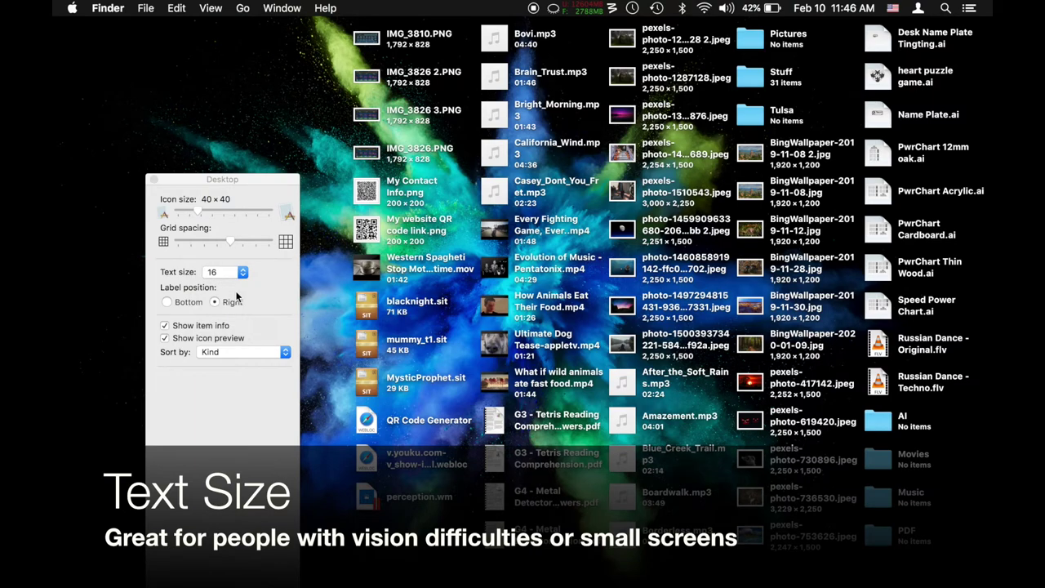
left_click(232, 275)
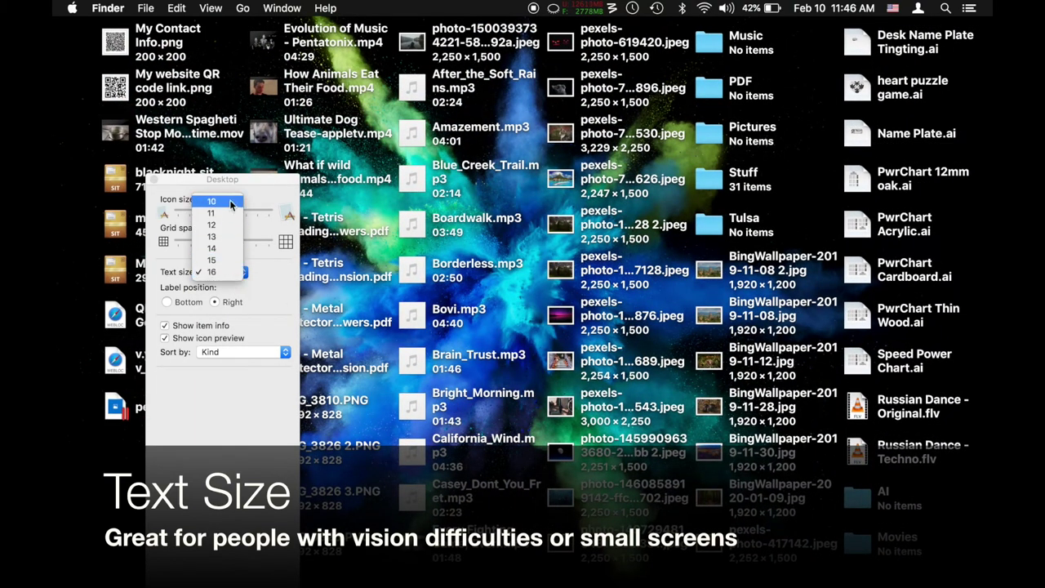
left_click(219, 203)
left_click(232, 273)
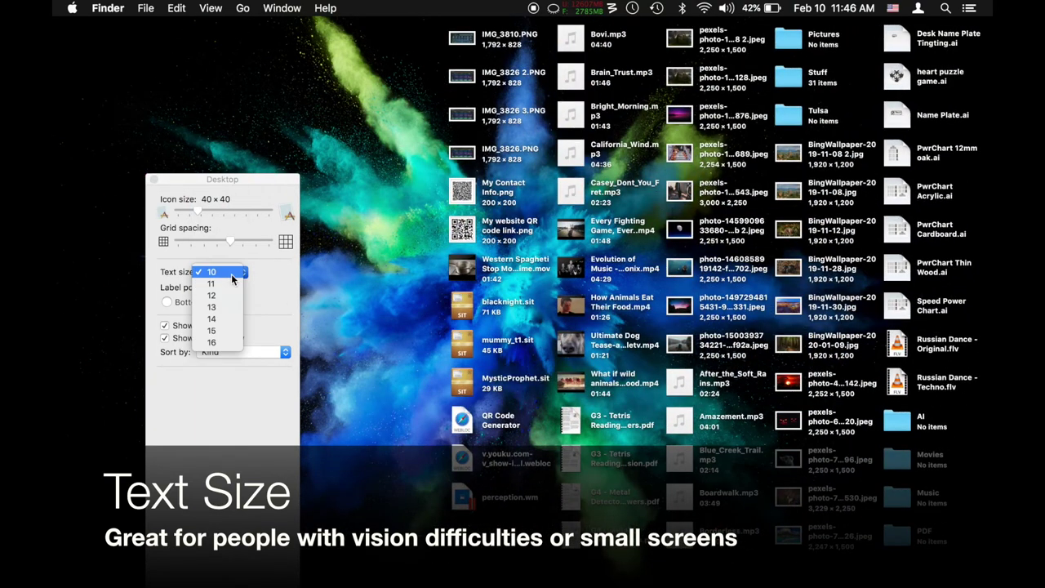
left_click(229, 296)
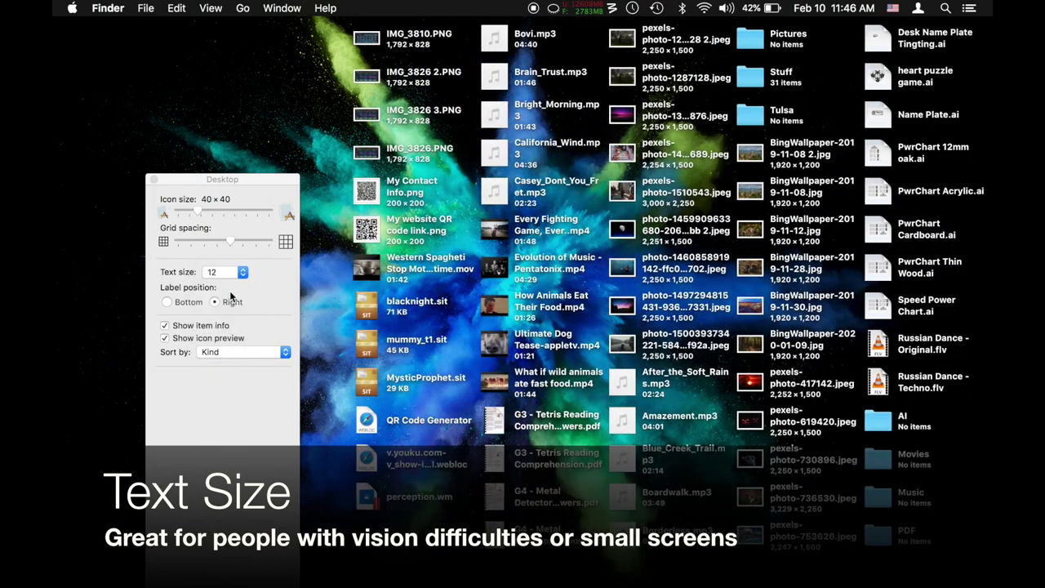
Step: Enlarge the desktop icons to 44 × 44, keeping text size 12
mouse_move(198, 213)
left_mouse_down()
mouse_move(269, 221)
mouse_move(202, 217)
left_mouse_up()
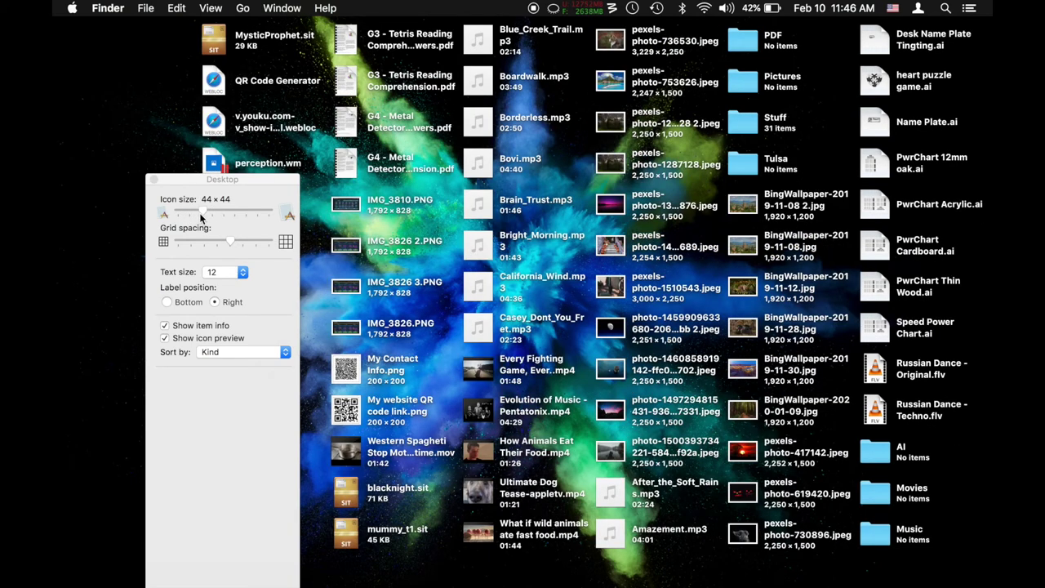
left_click_drag(259, 180, 228, 173)
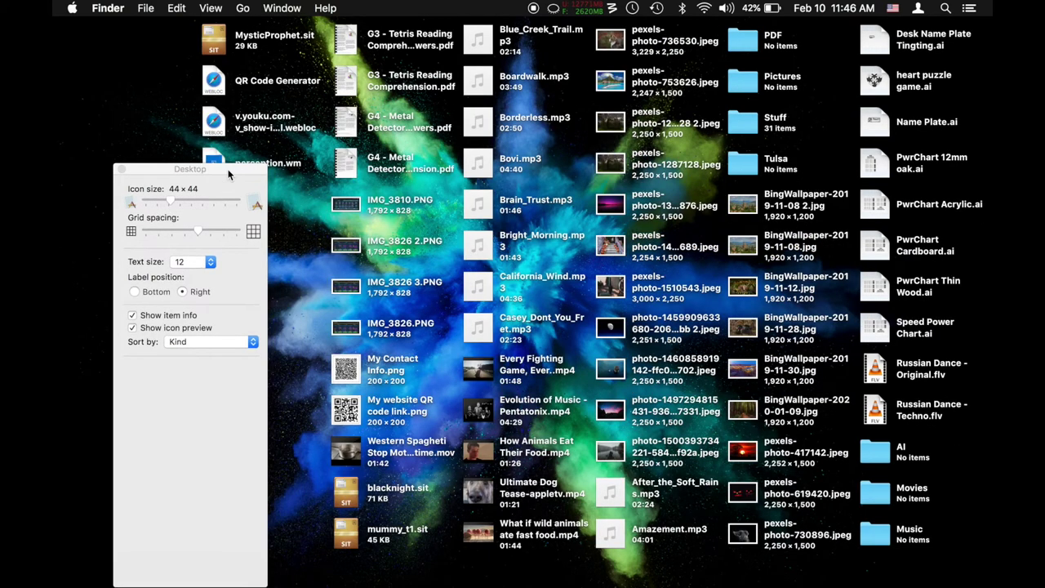
left_click(196, 260)
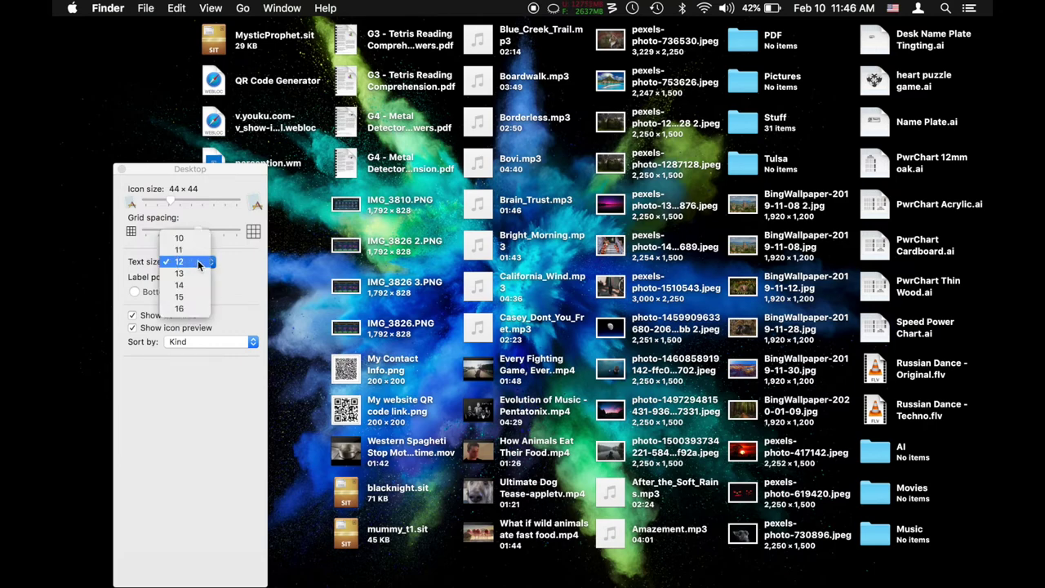
left_click(237, 260)
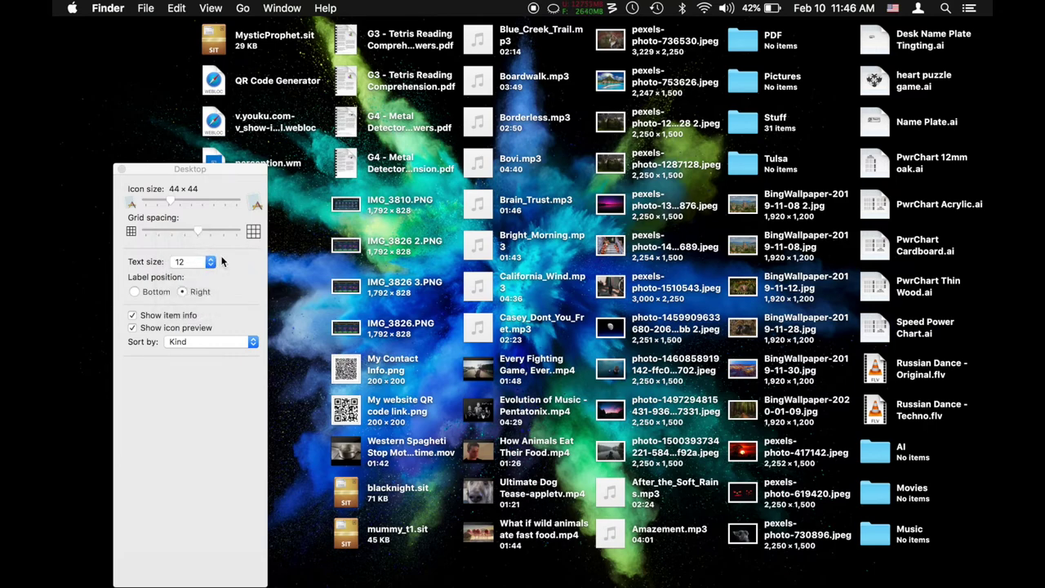
left_click(169, 203)
Step: Close View Options and move four pexels photos into the Pictures folder
left_click(120, 169)
left_click(793, 87)
left_click_drag(843, 199, 637, 469)
left_click_drag(807, 562, 745, 122)
left_click_drag(831, 196, 817, 335)
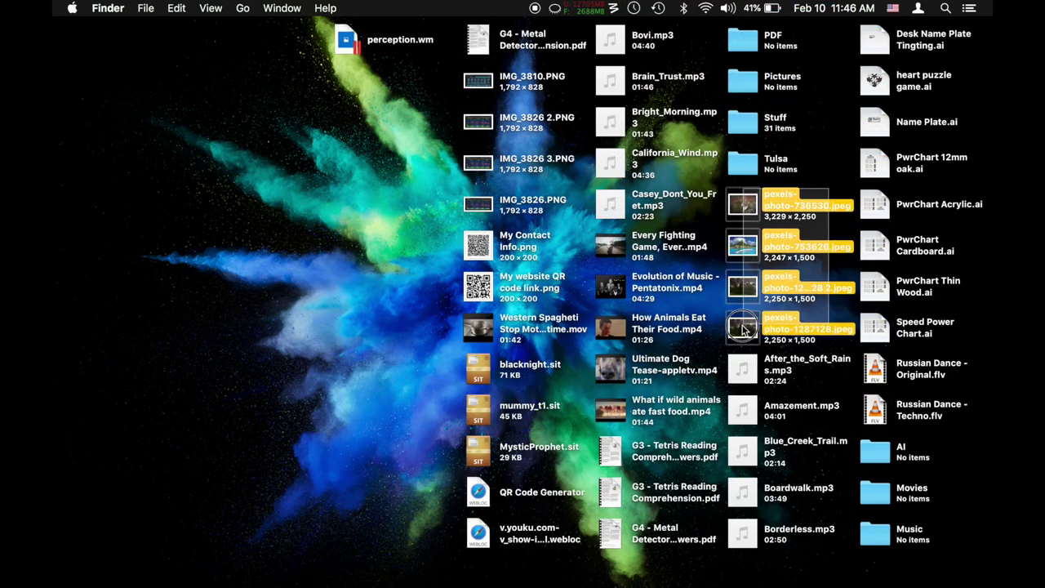
left_click_drag(745, 286, 739, 76)
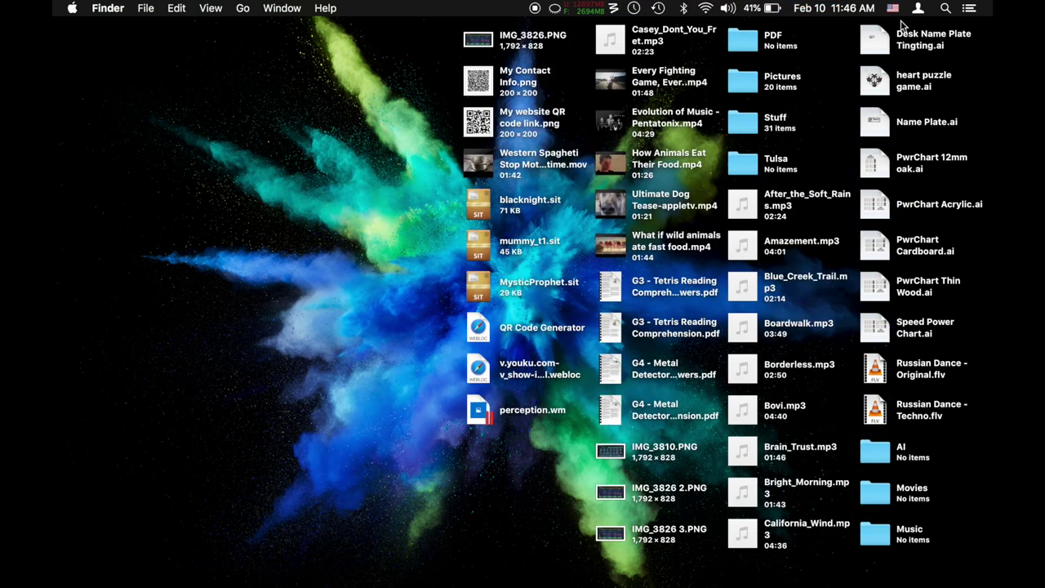
Step: Move the eight .ai files into the AI folder, then select the mp3 files
left_click_drag(854, 26, 886, 335)
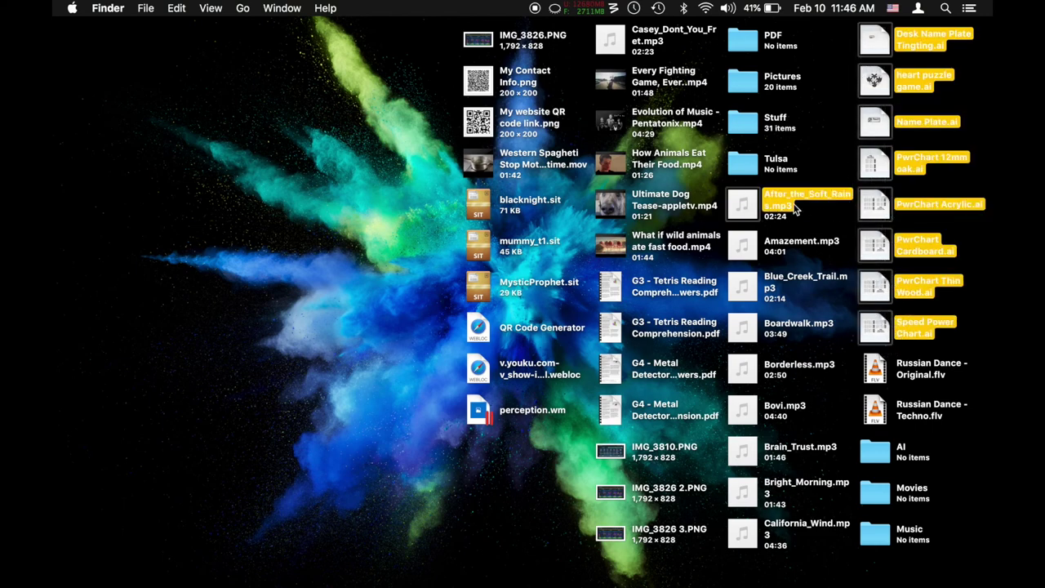
left_click(768, 205, "super")
left_click_drag(874, 137, 875, 453)
left_click_drag(968, 413, 887, 540)
left_click_drag(846, 253, 915, 206)
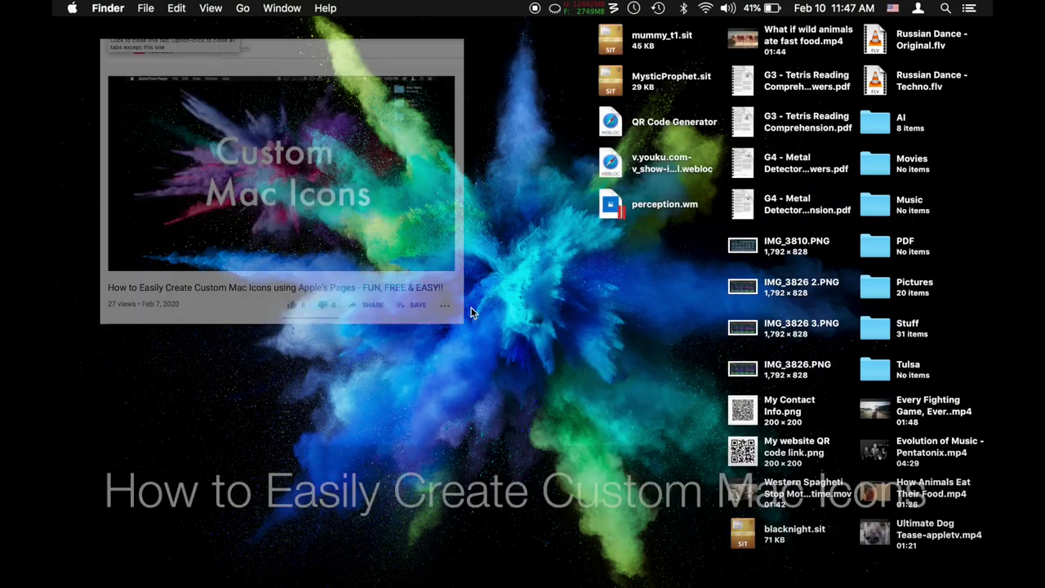
left_click_drag(937, 120, 875, 384)
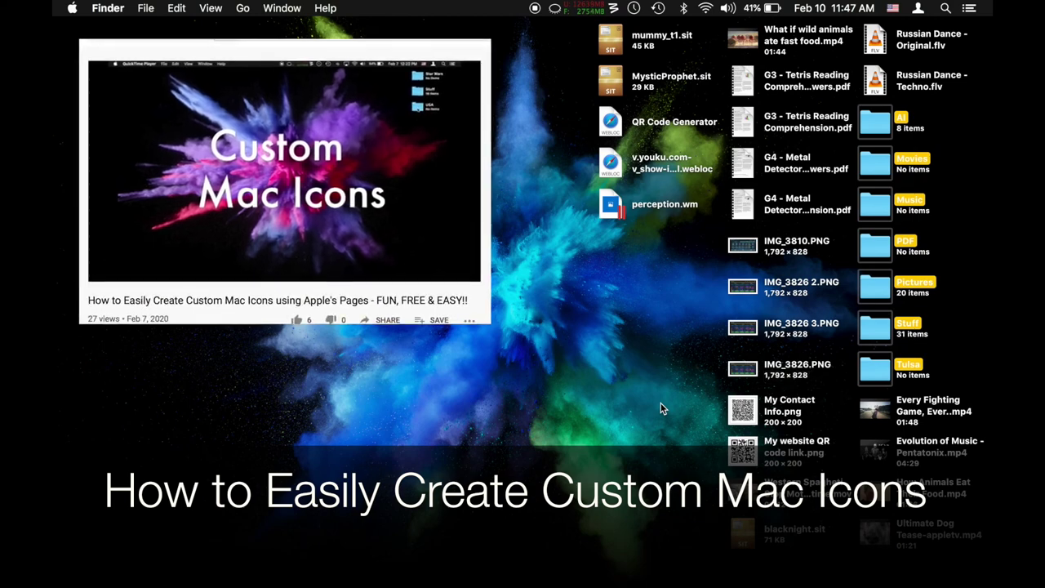